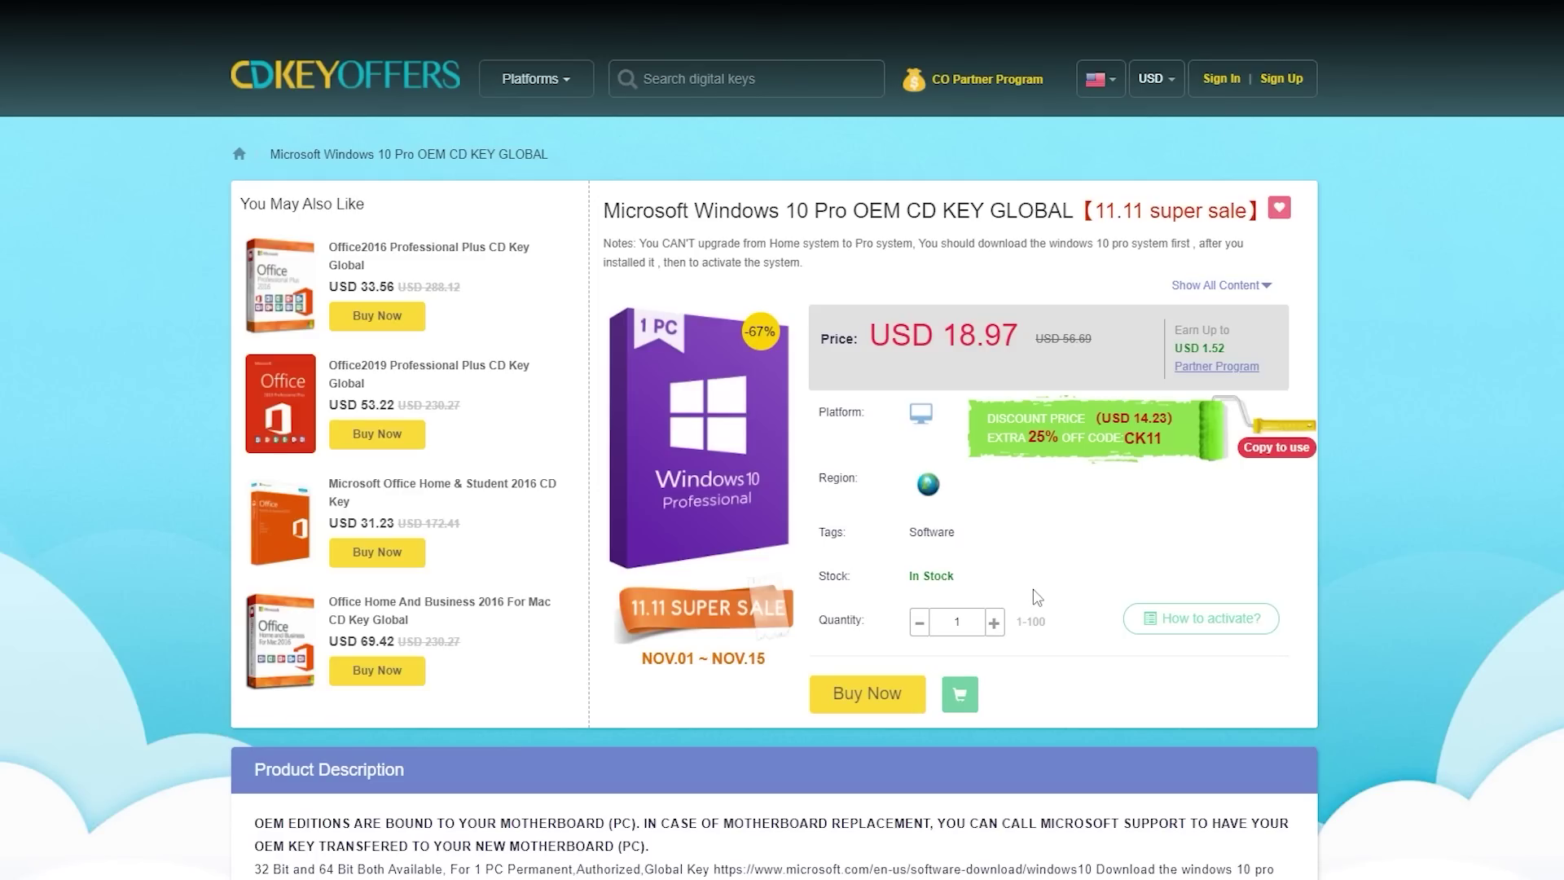
Sign in to the store with a Google account and proceed to buy one Microsoft Windows 10 Pro OEM key.
{"action": "left_click", "coordinate": [887, 704]}
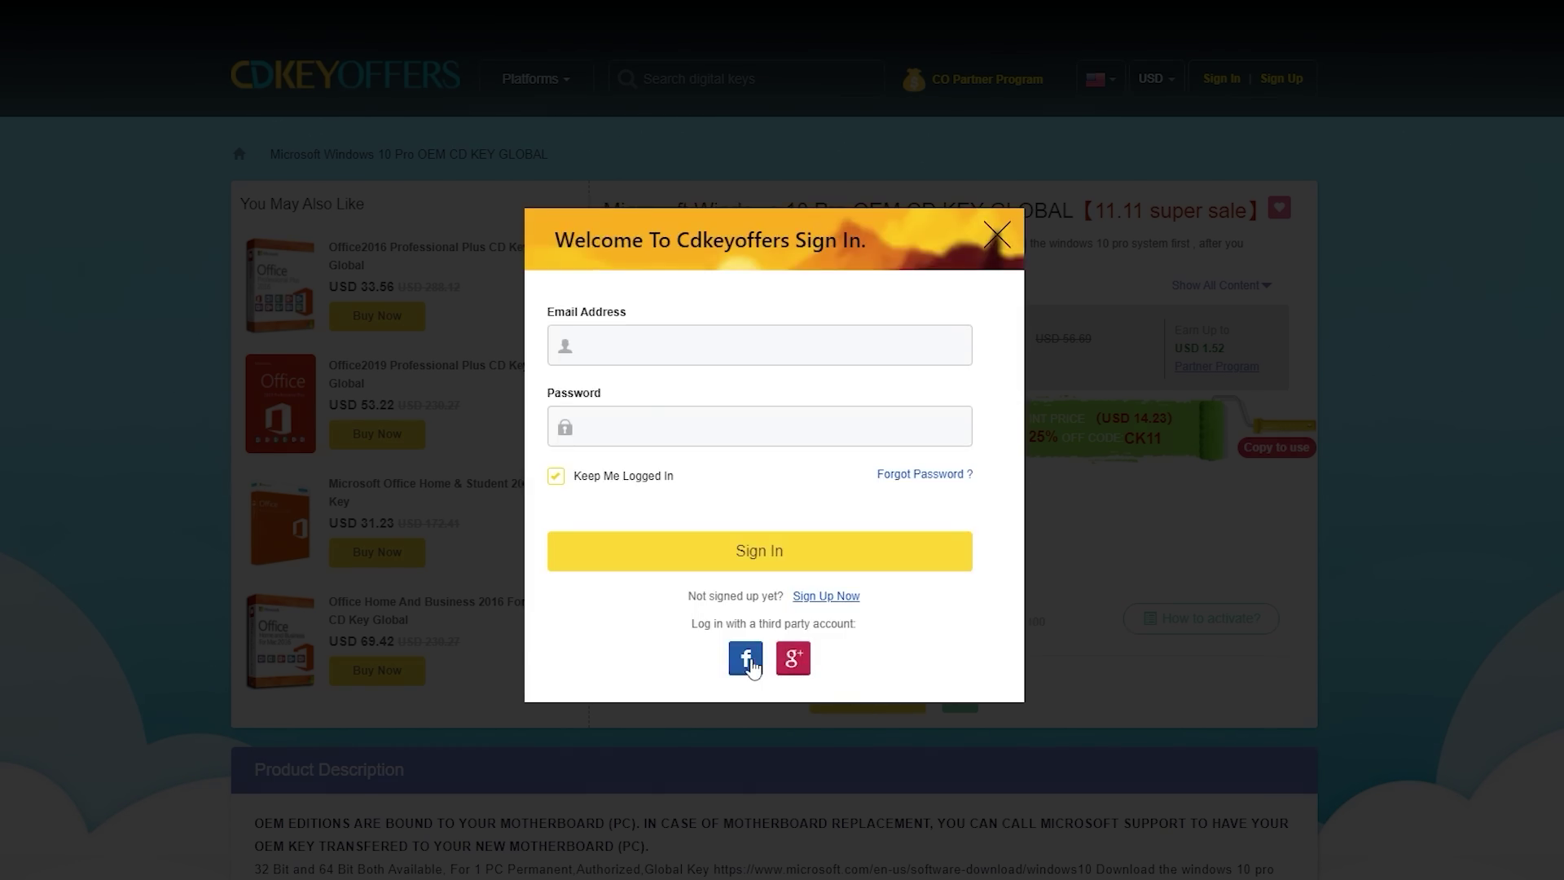
{"action": "left_click", "coordinate": [795, 666]}
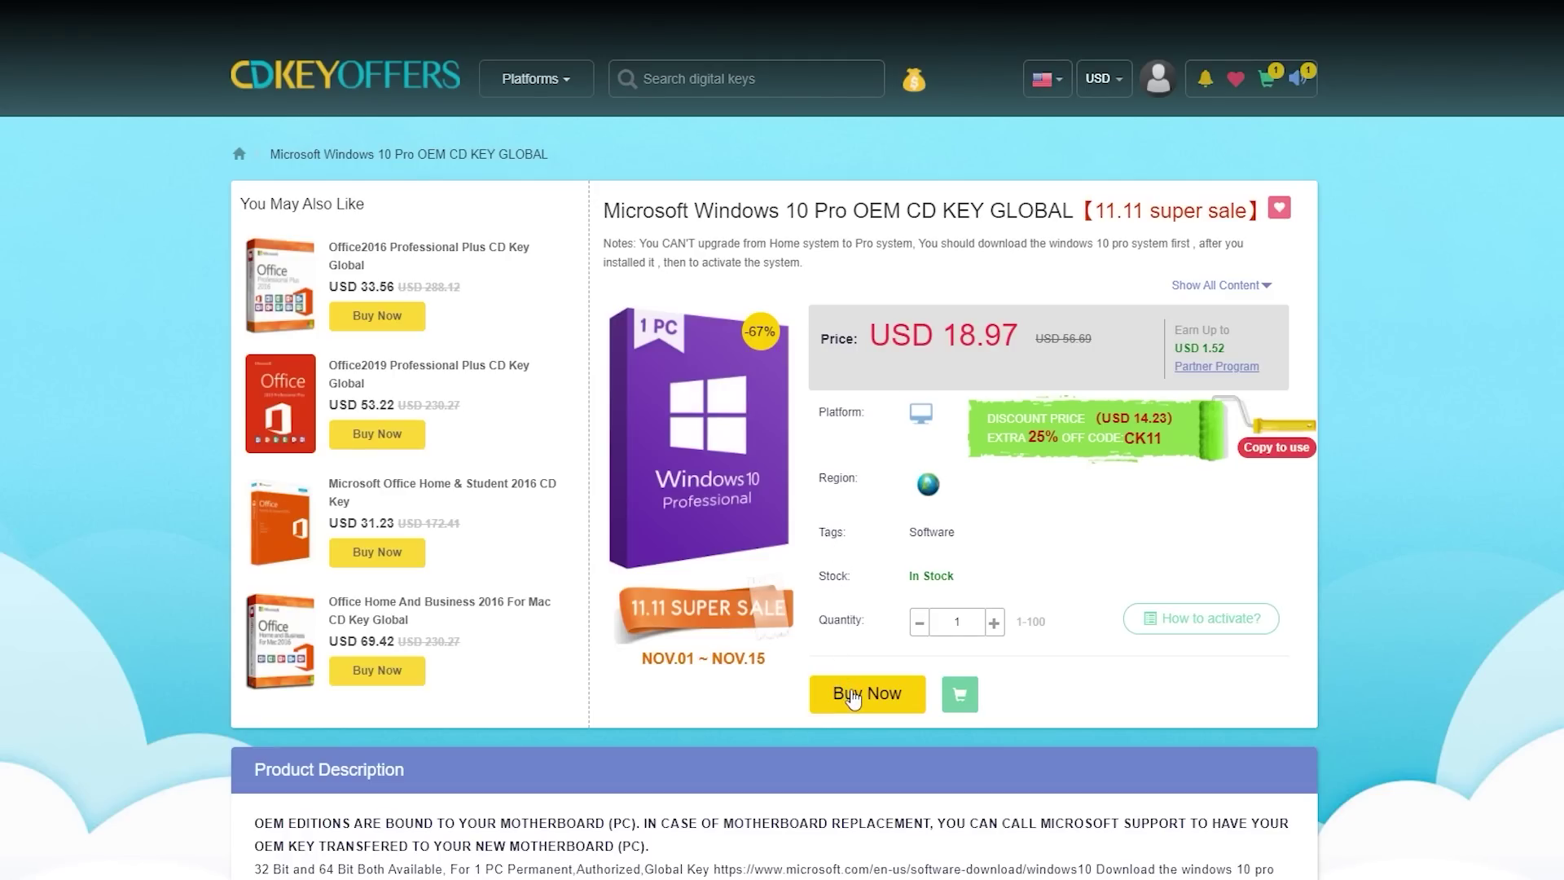
{"action": "left_click", "coordinate": [853, 697]}
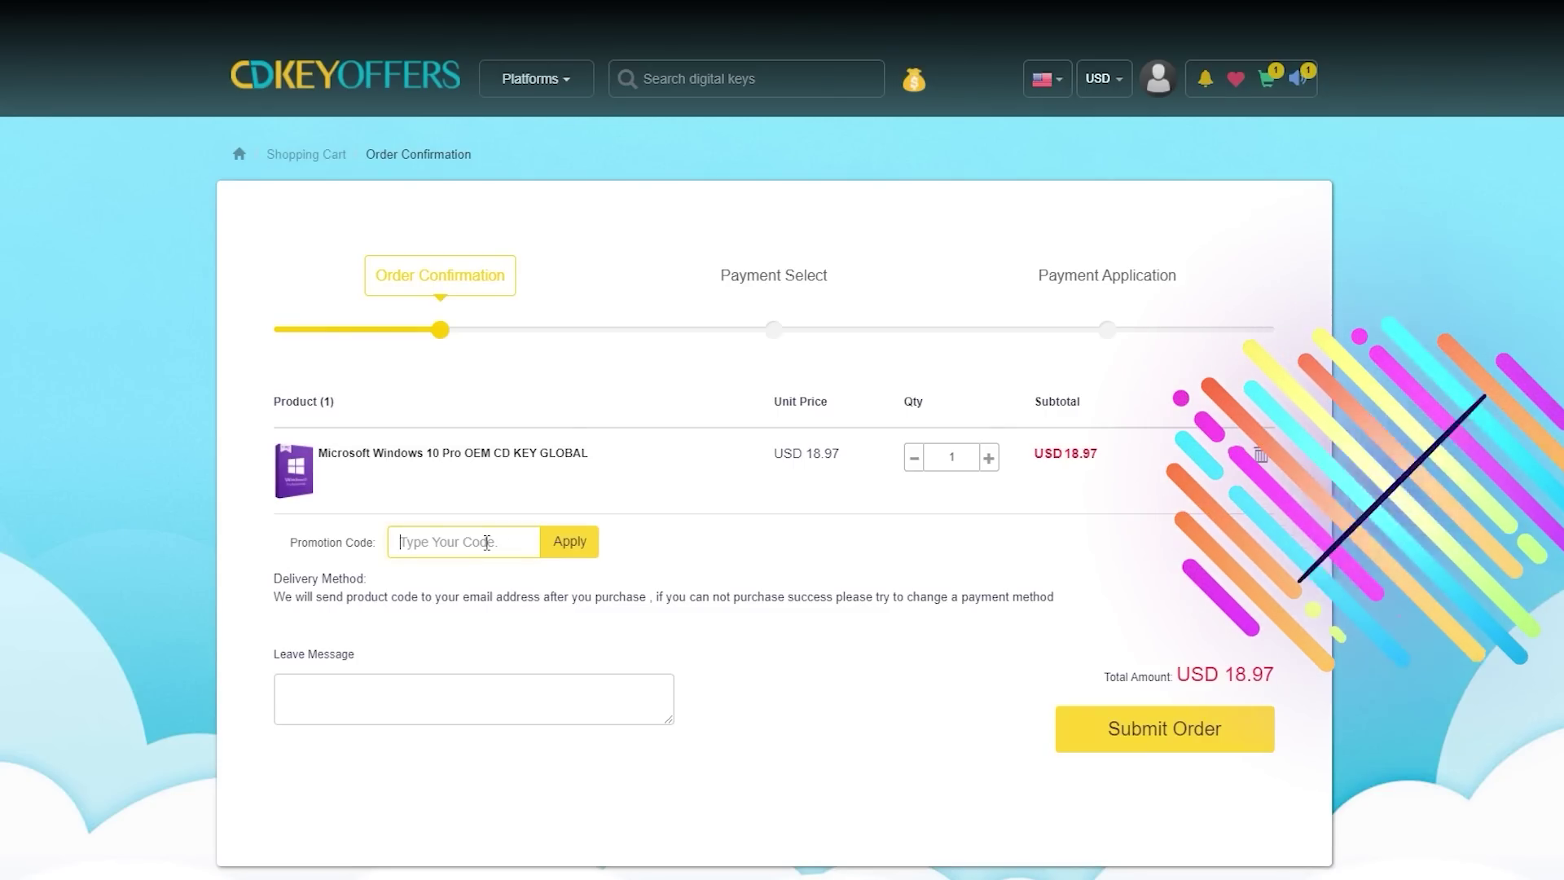
Apply the 25% off promotion code to the Windows 10 Pro order, submit it and look over the payment methods.
{"action": "type", "text": "UP20"}
{"action": "left_click", "coordinate": [568, 543]}
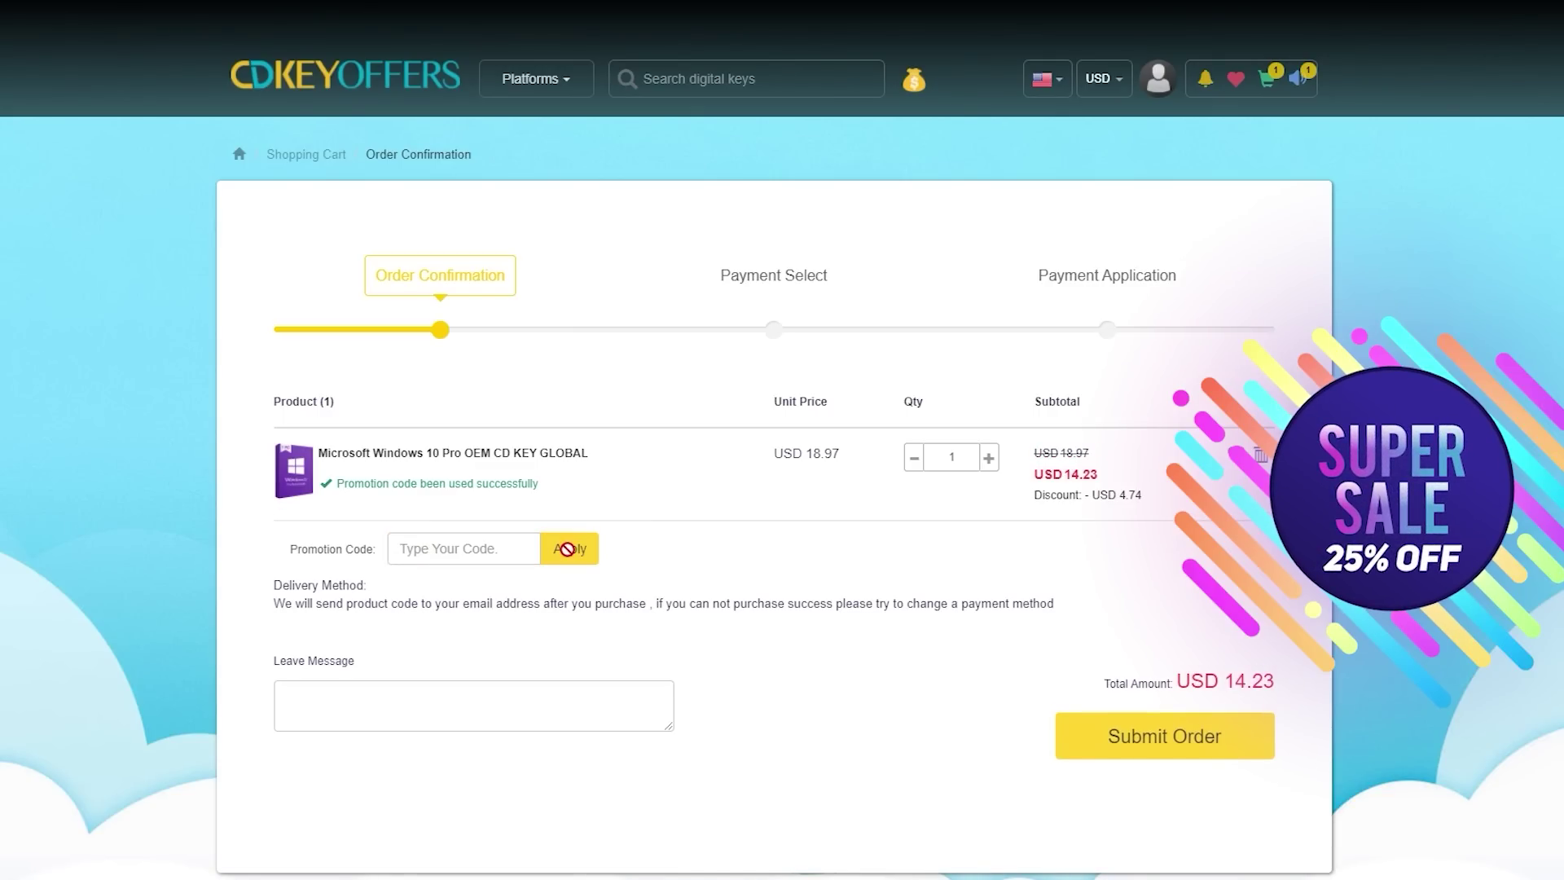
{"action": "left_click", "coordinate": [1115, 741]}
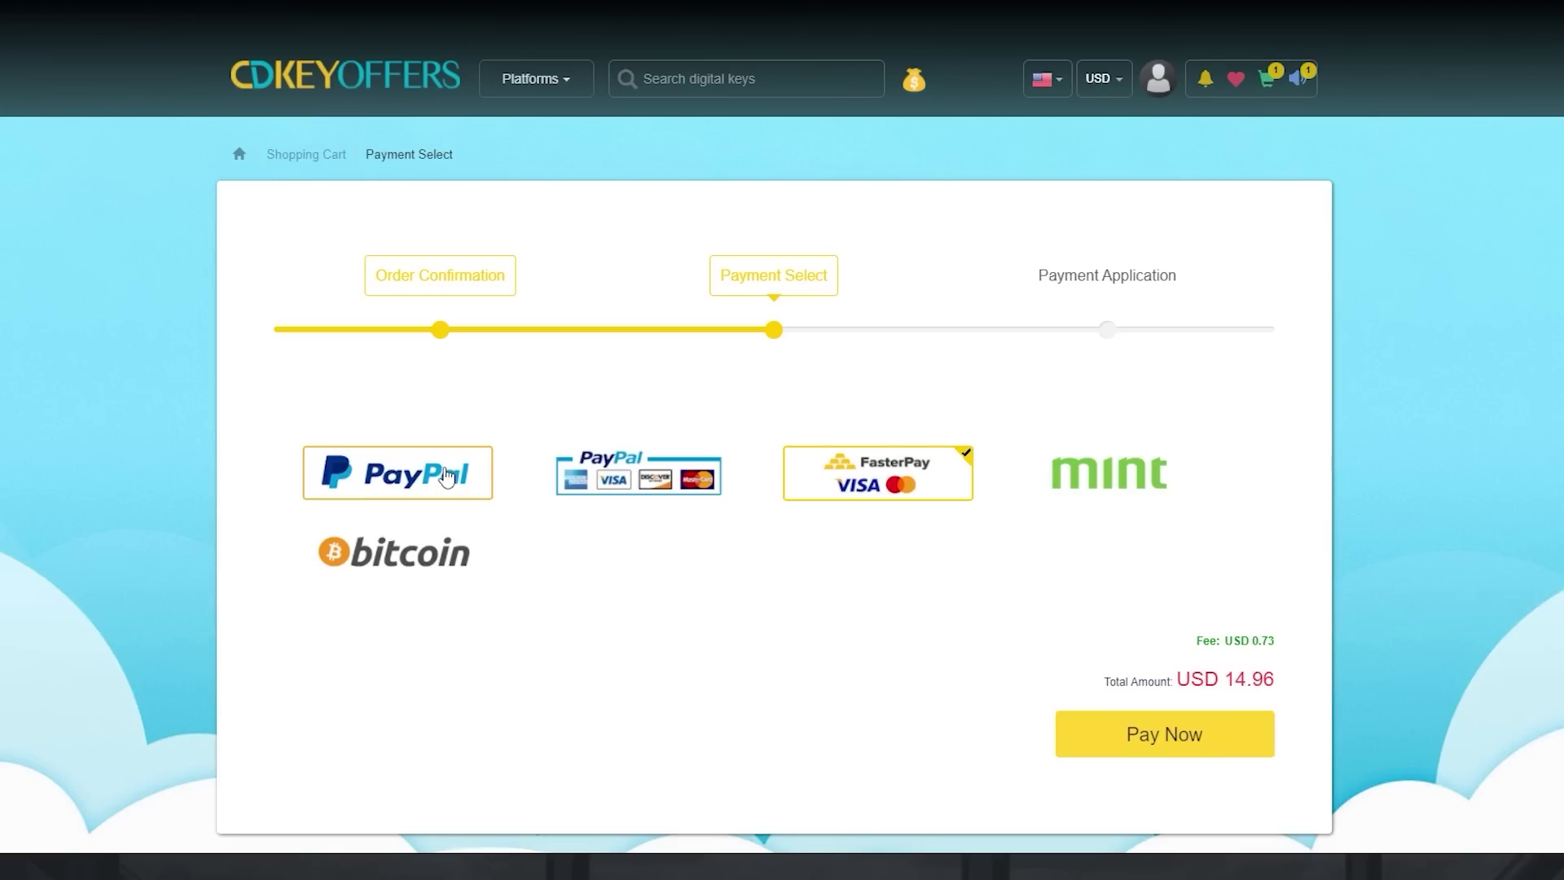
{"action": "mouse_move", "coordinate": [824, 485]}
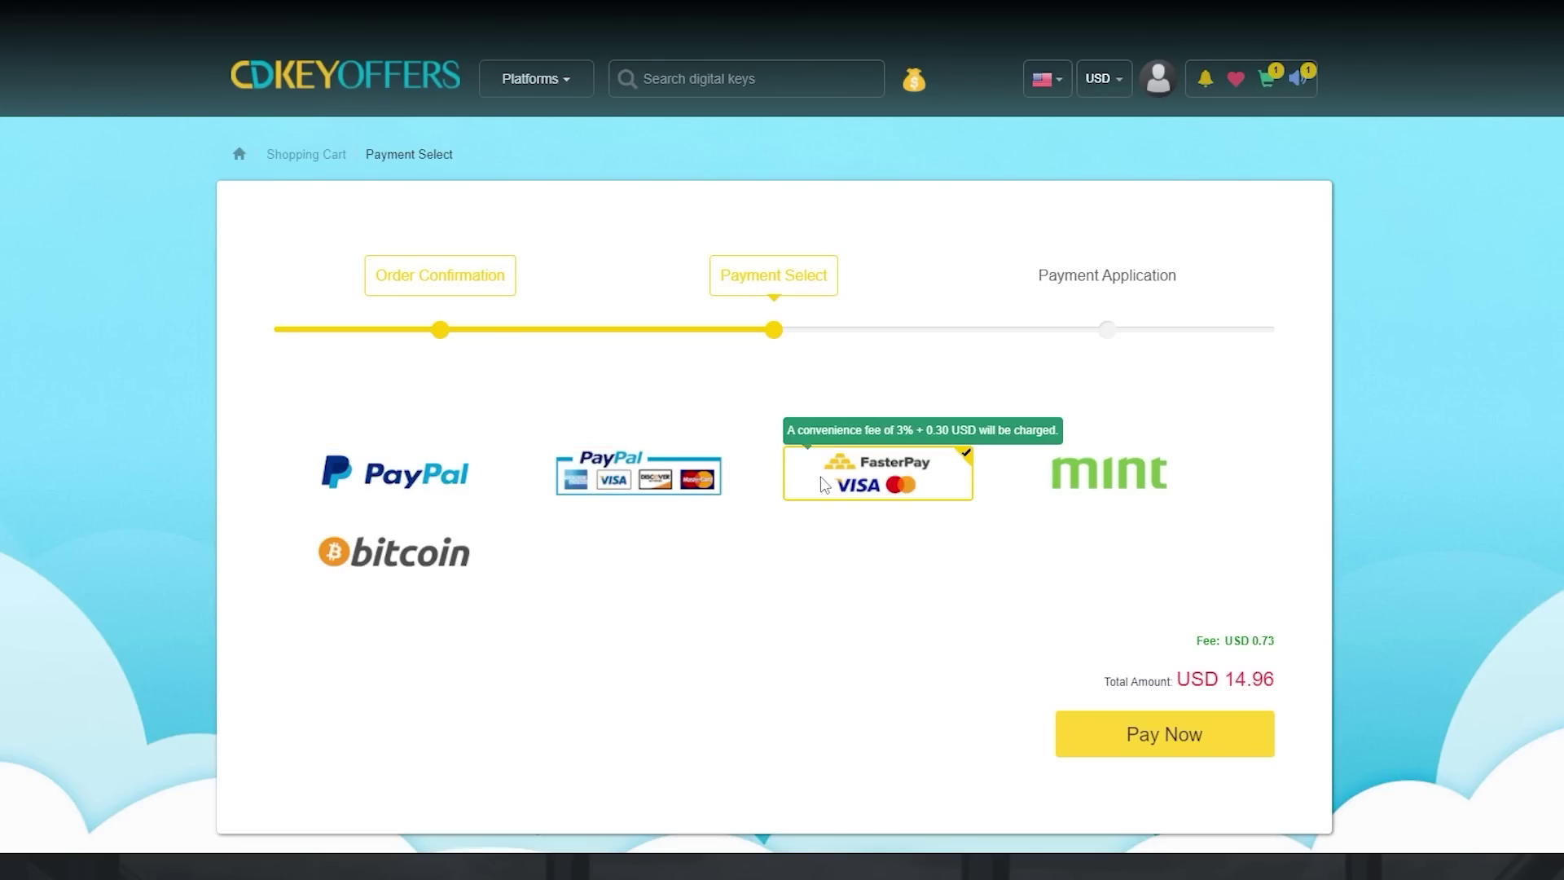
{"action": "mouse_move", "coordinate": [422, 550]}
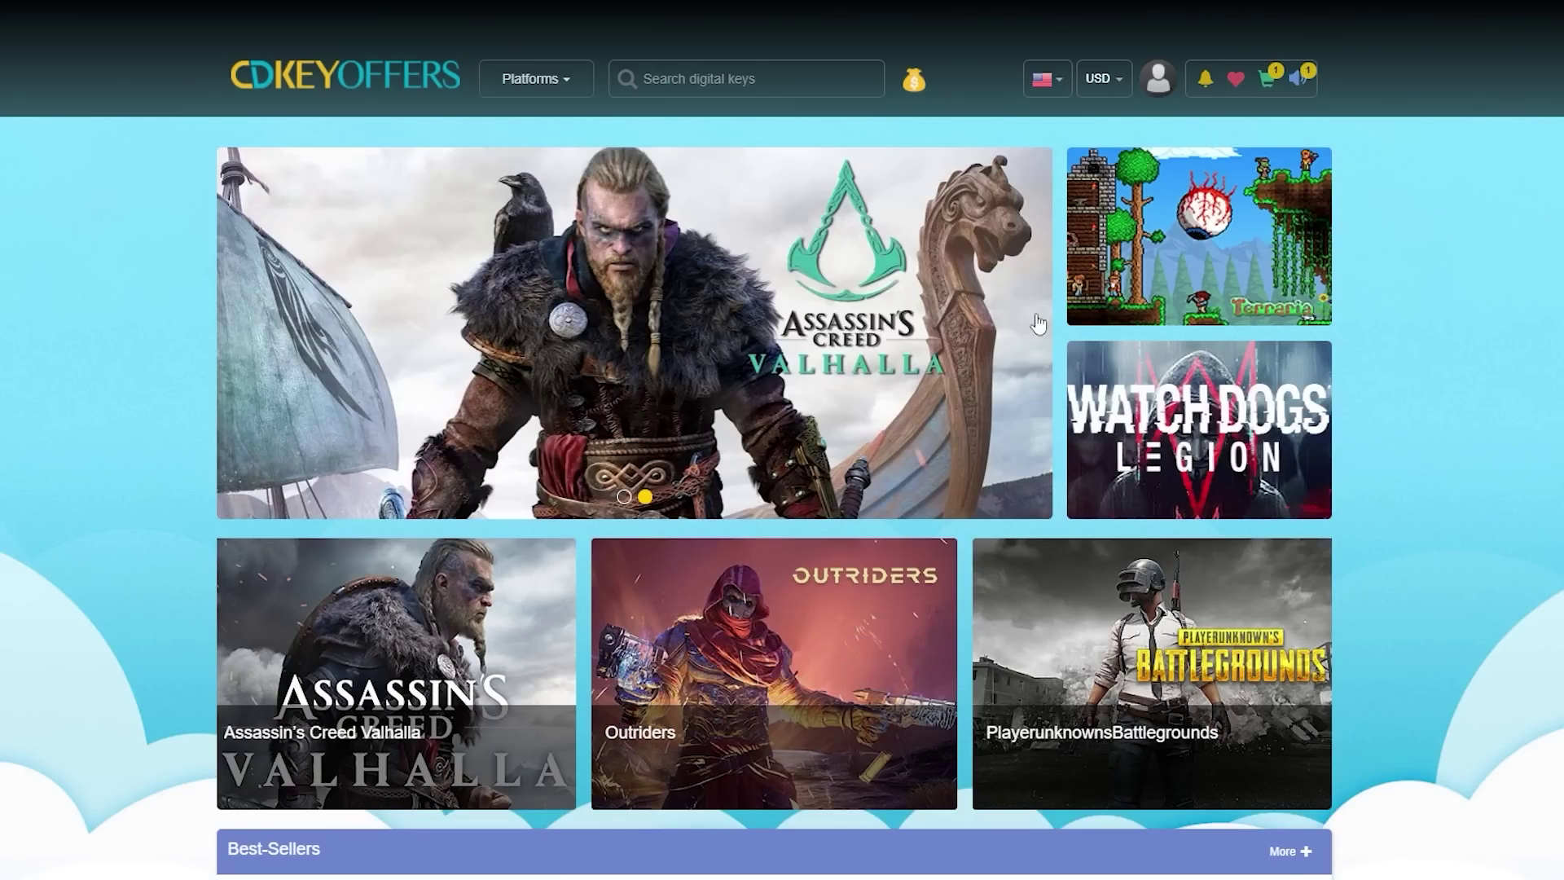
Open the keys of the completed Windows 10 Pro order from the account's purchased orders and select the product key.
{"action": "left_click", "coordinate": [1158, 79]}
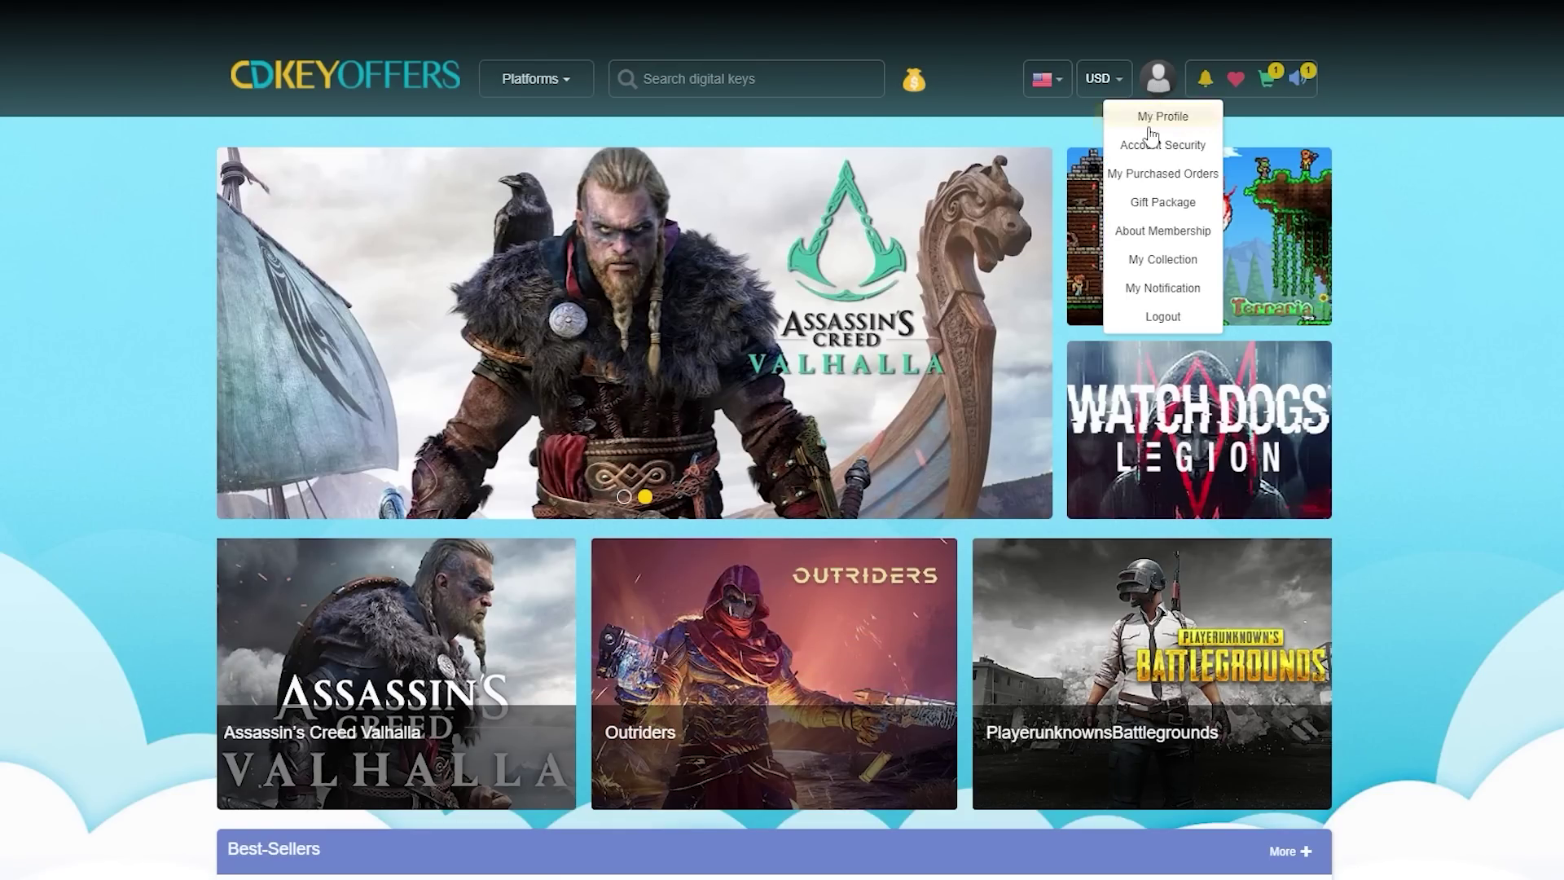
{"action": "left_click", "coordinate": [1130, 175]}
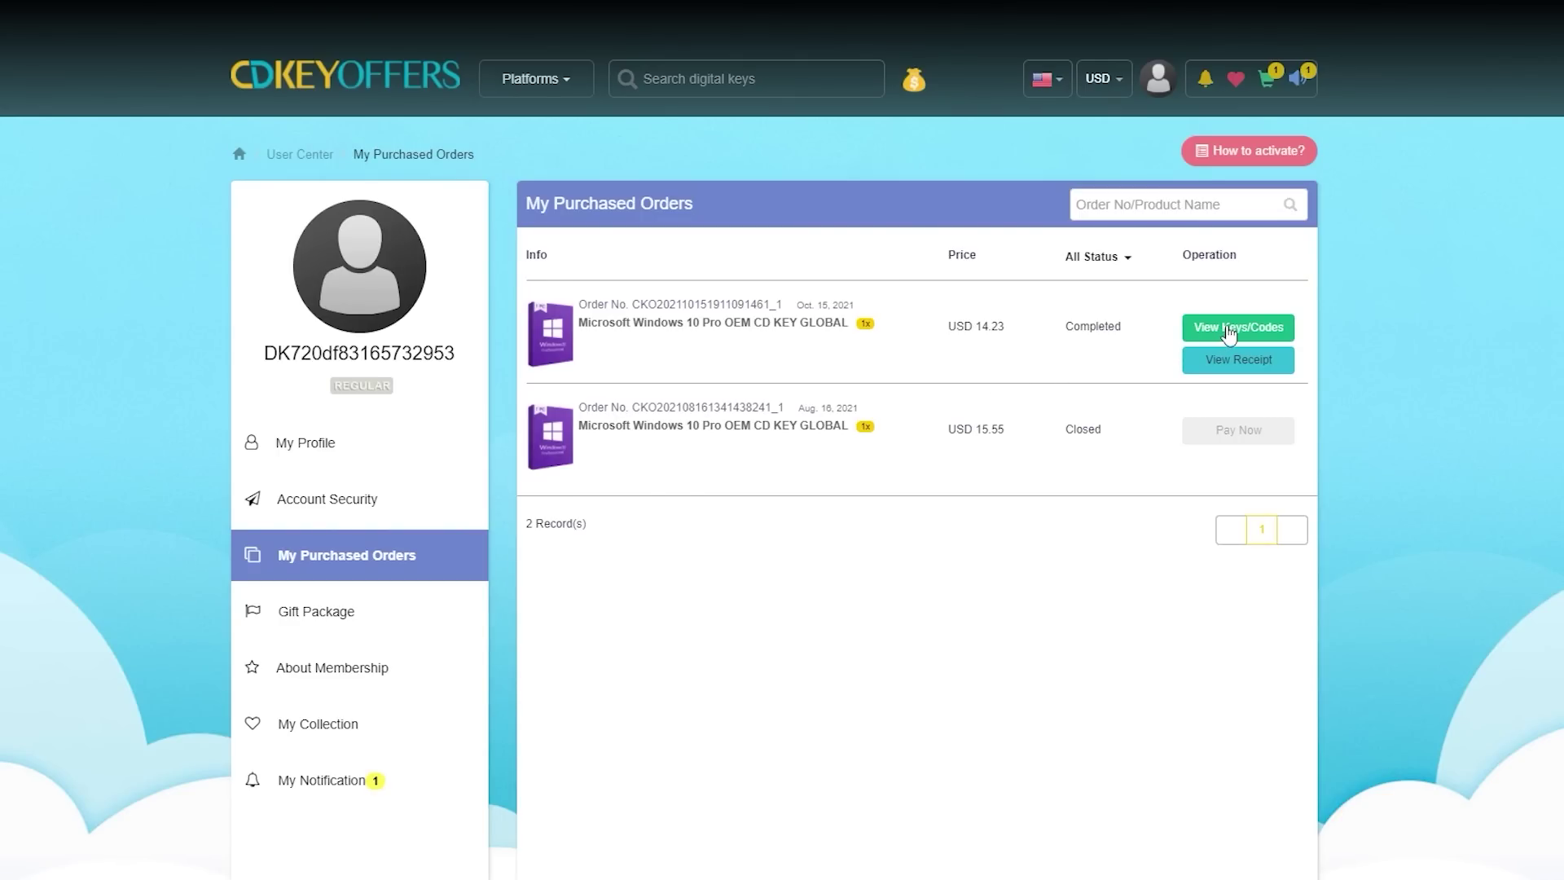
{"action": "left_click", "coordinate": [1229, 334]}
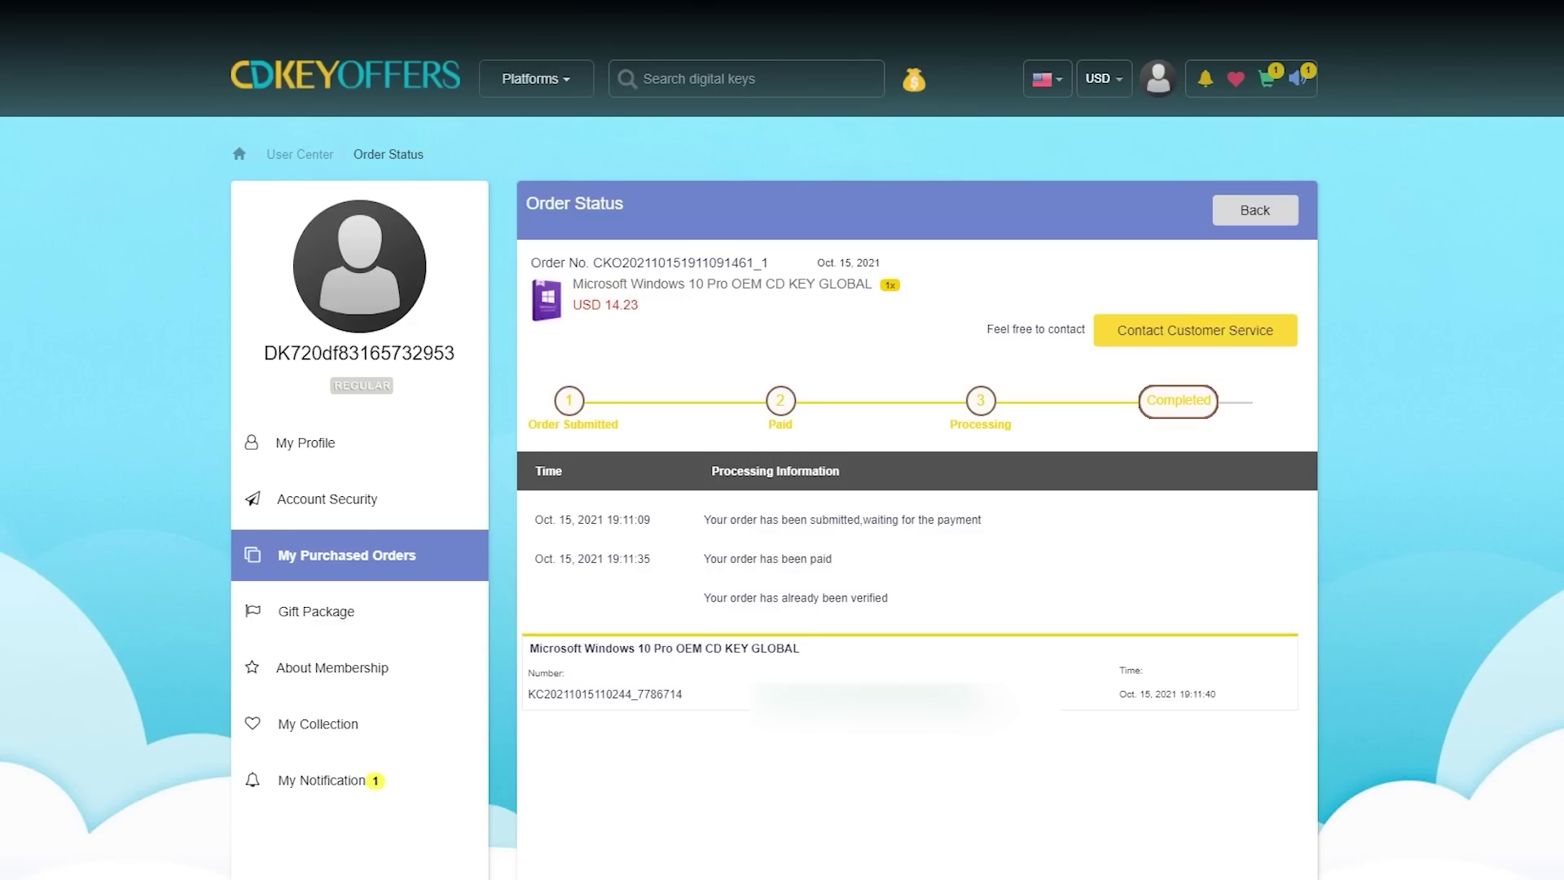
{"action": "left_click_drag", "start_coordinate": [963, 694], "coordinate": [767, 694]}
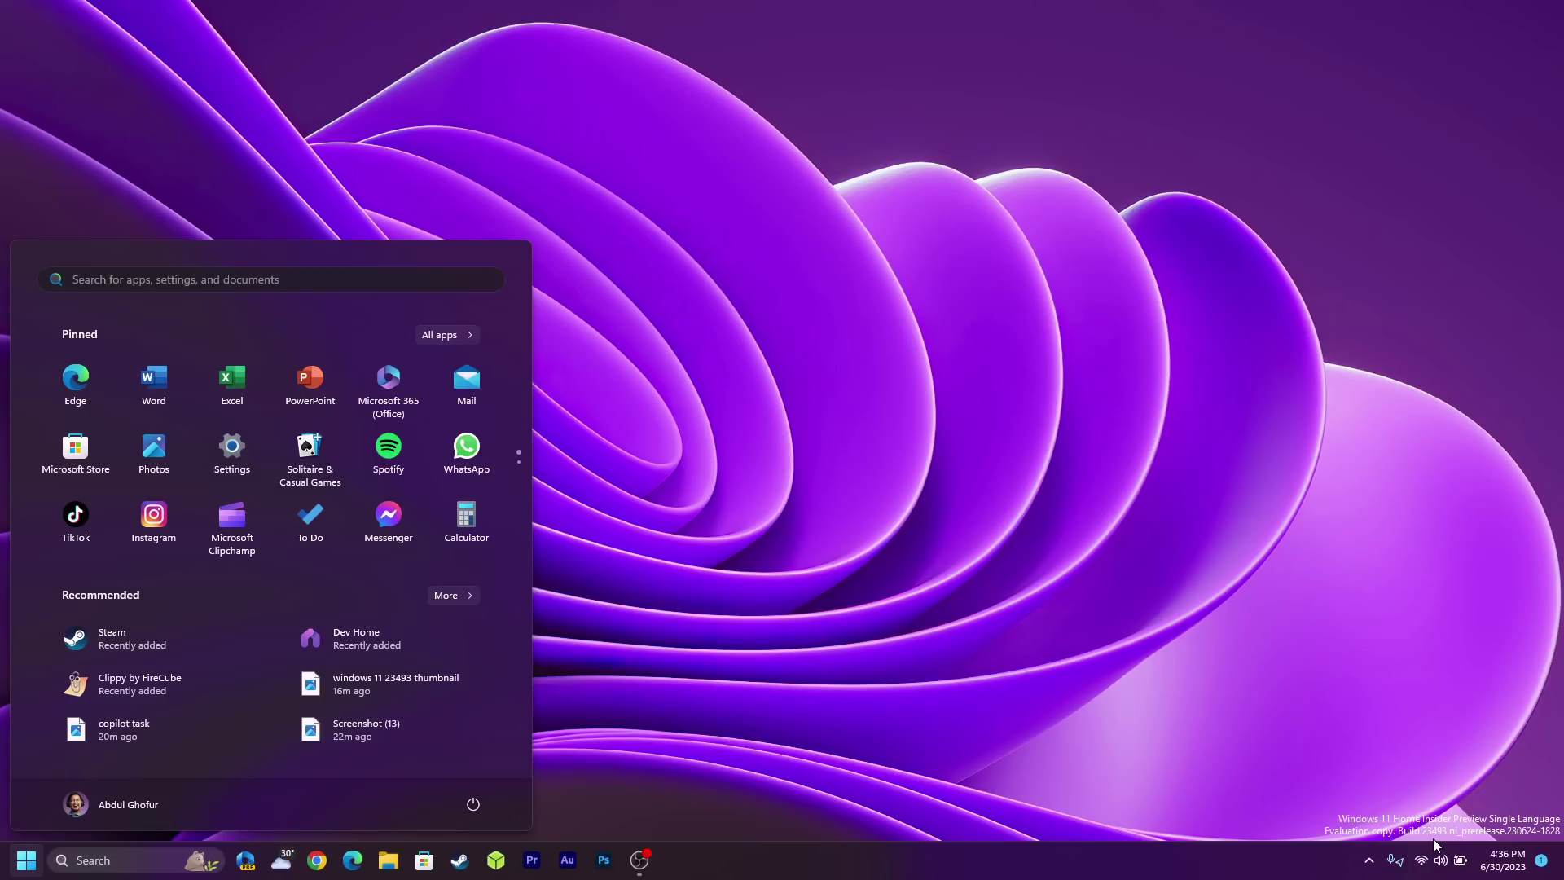
Dismiss the Start menu, then open the Copilot pane to view it and close it again.
{"action": "left_click", "coordinate": [926, 710]}
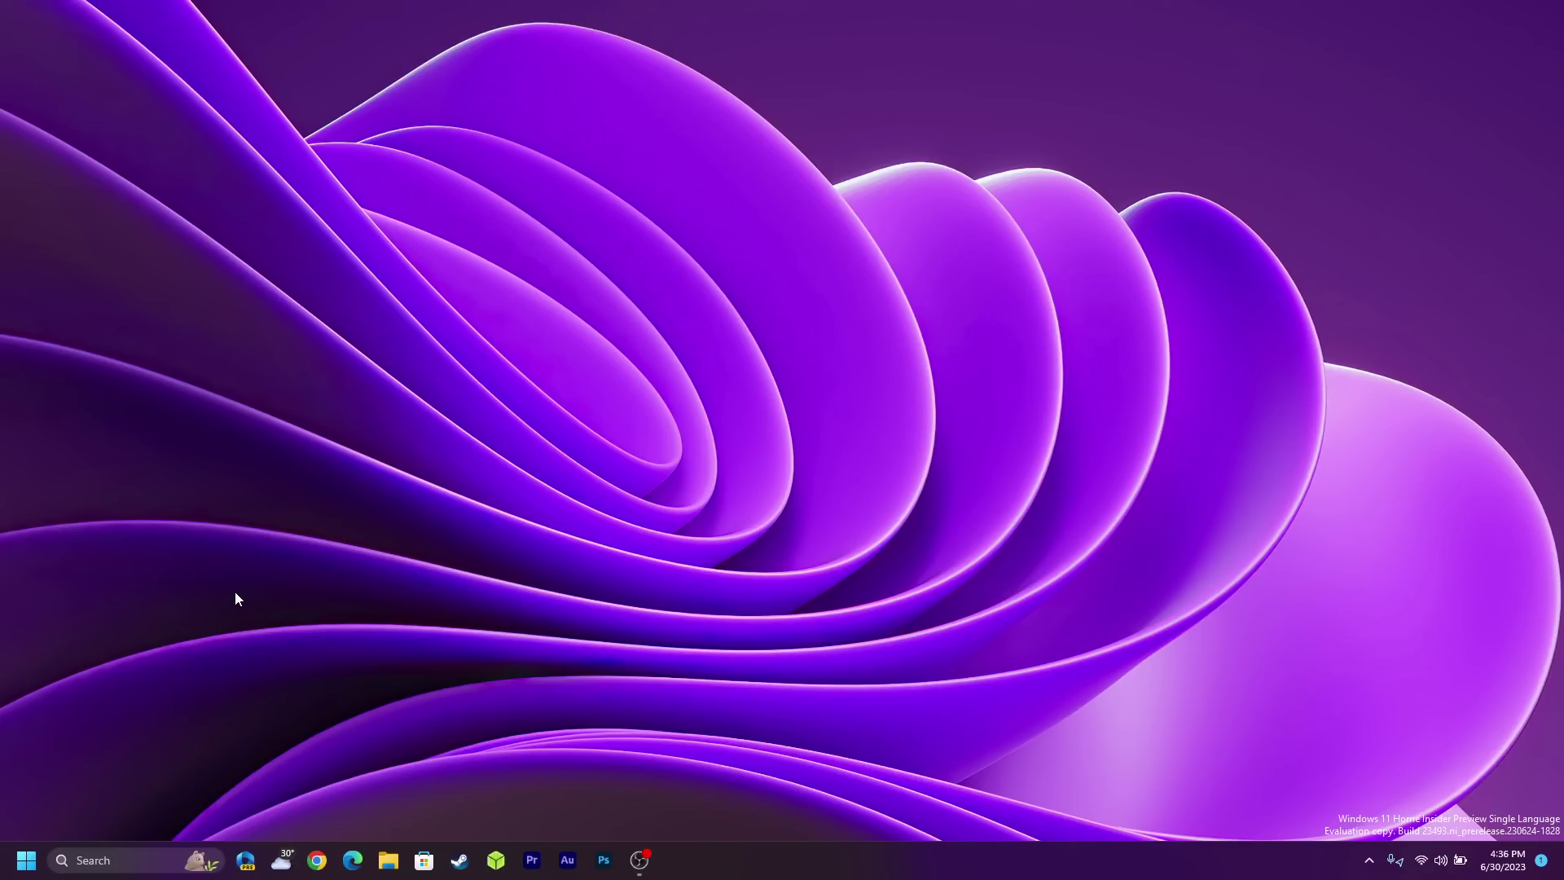
{"action": "left_click", "coordinate": [245, 847]}
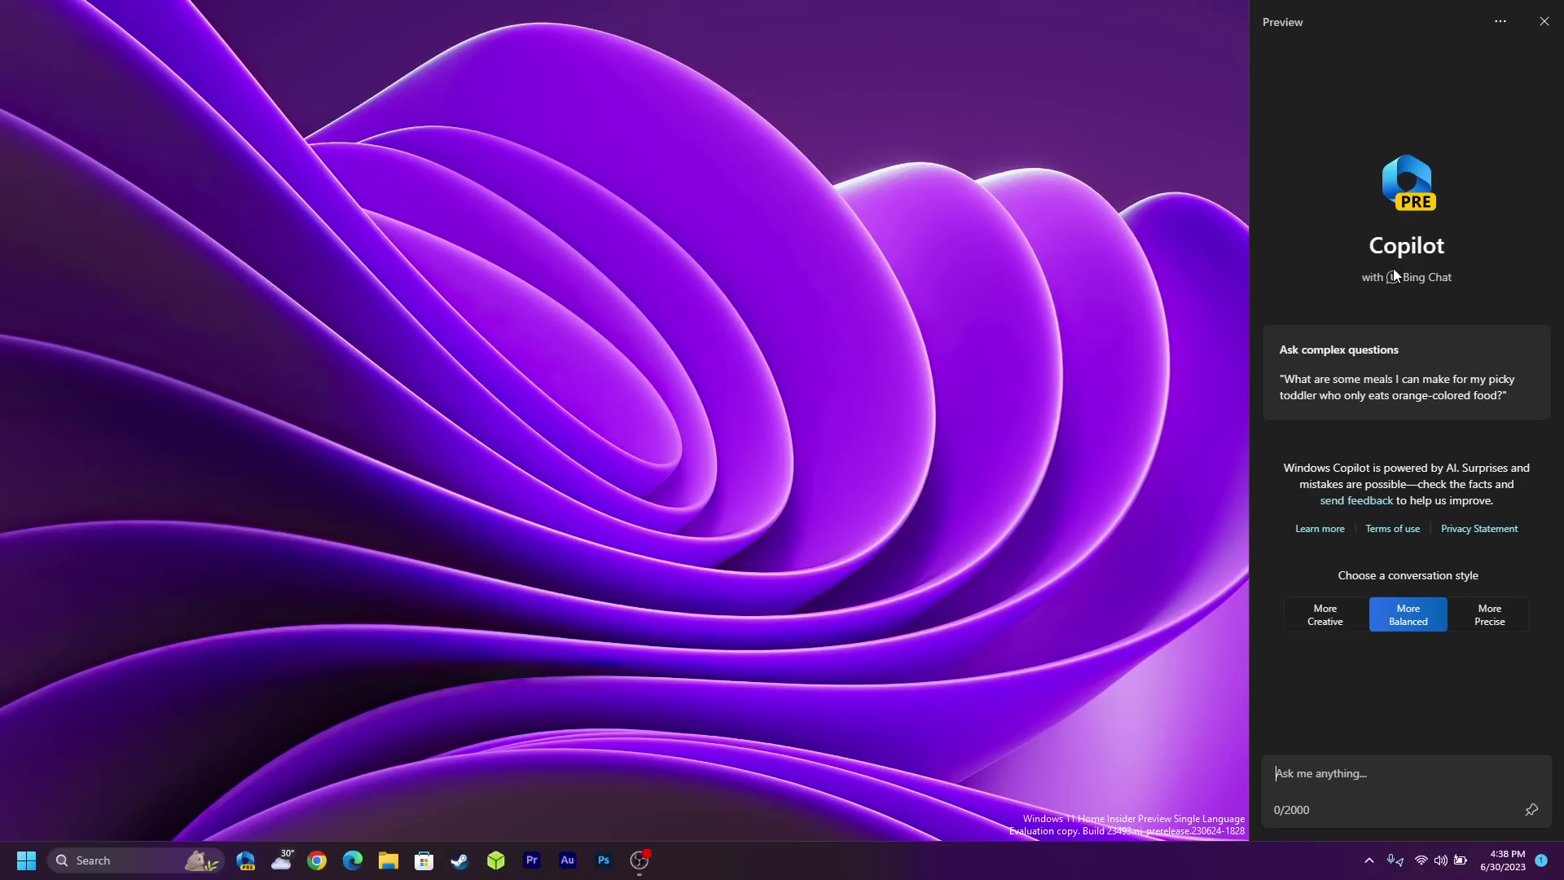
{"action": "key", "text": "super+c"}
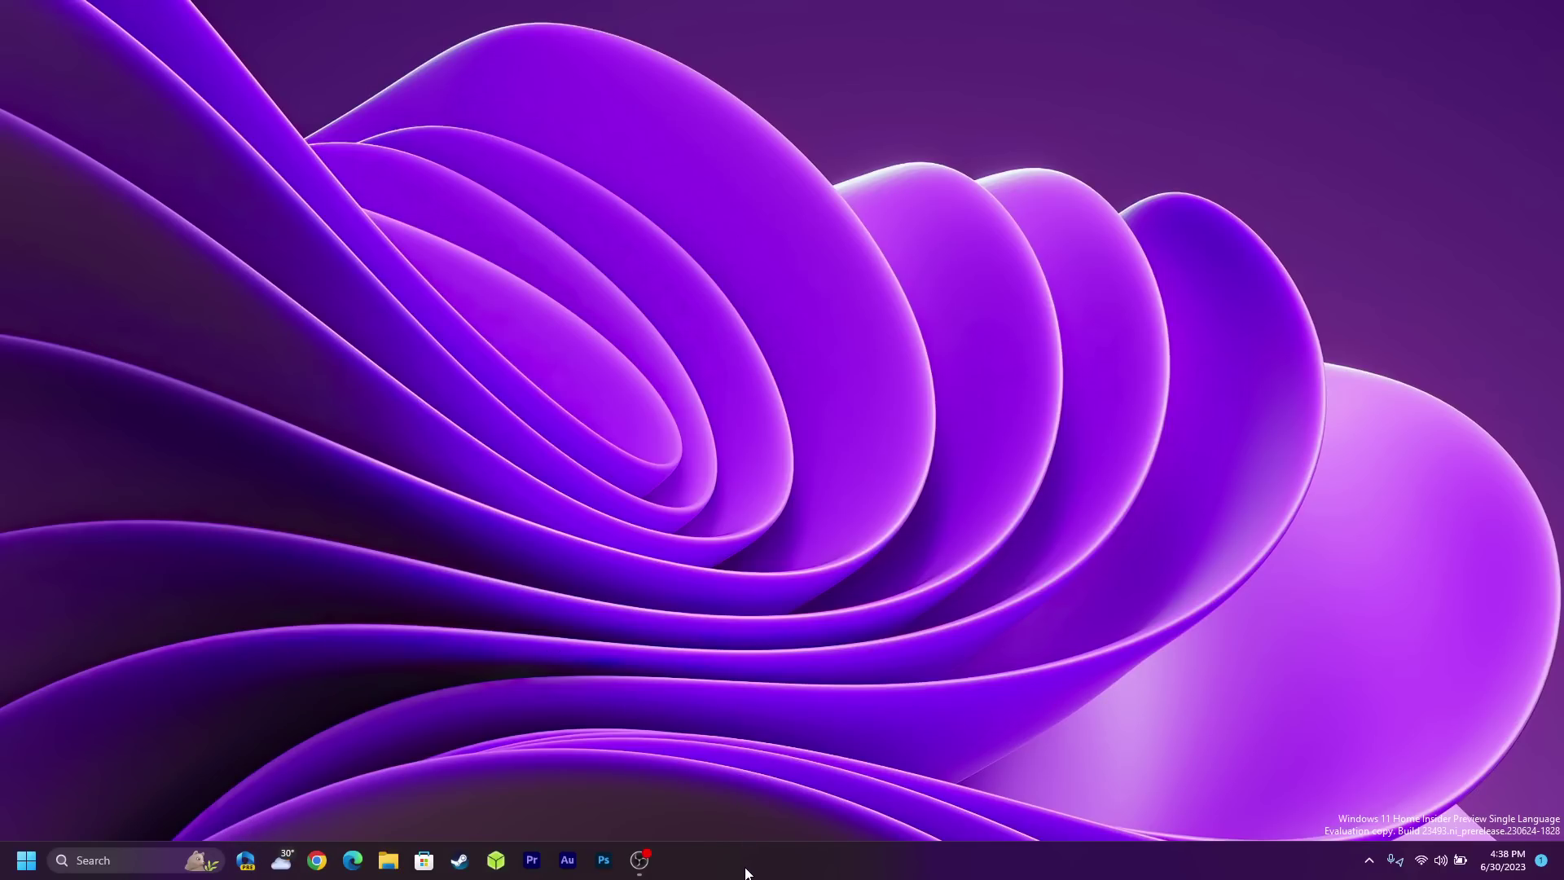
Turn Copilot (preview) off and back on in the taskbar settings, and close Settings.
{"action": "right_click", "coordinate": [712, 864]}
{"action": "left_click", "coordinate": [738, 824]}
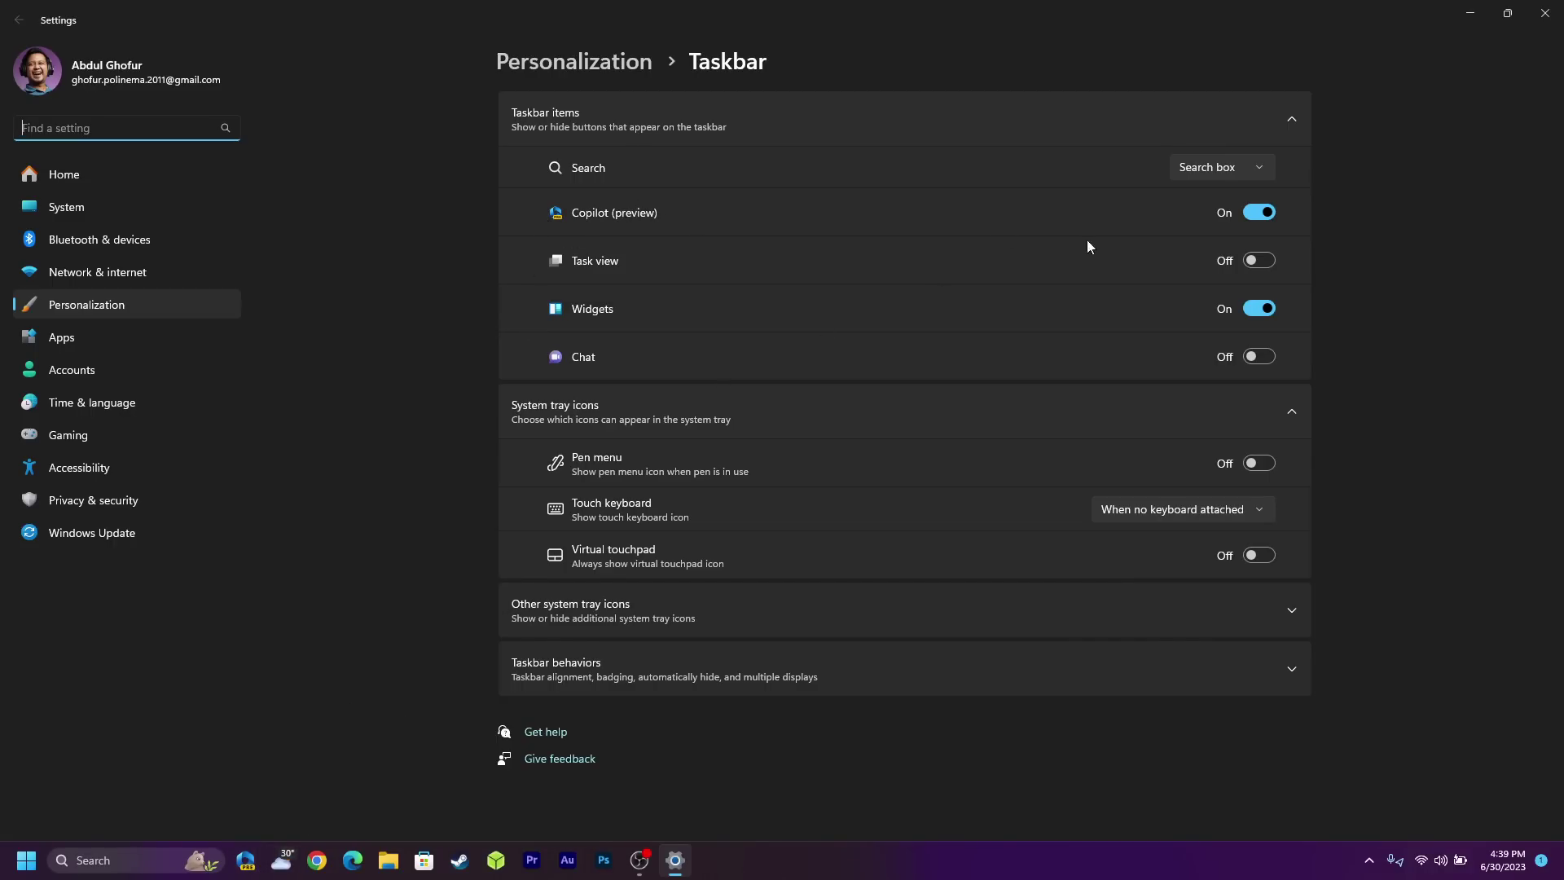
{"action": "left_click", "coordinate": [1254, 213]}
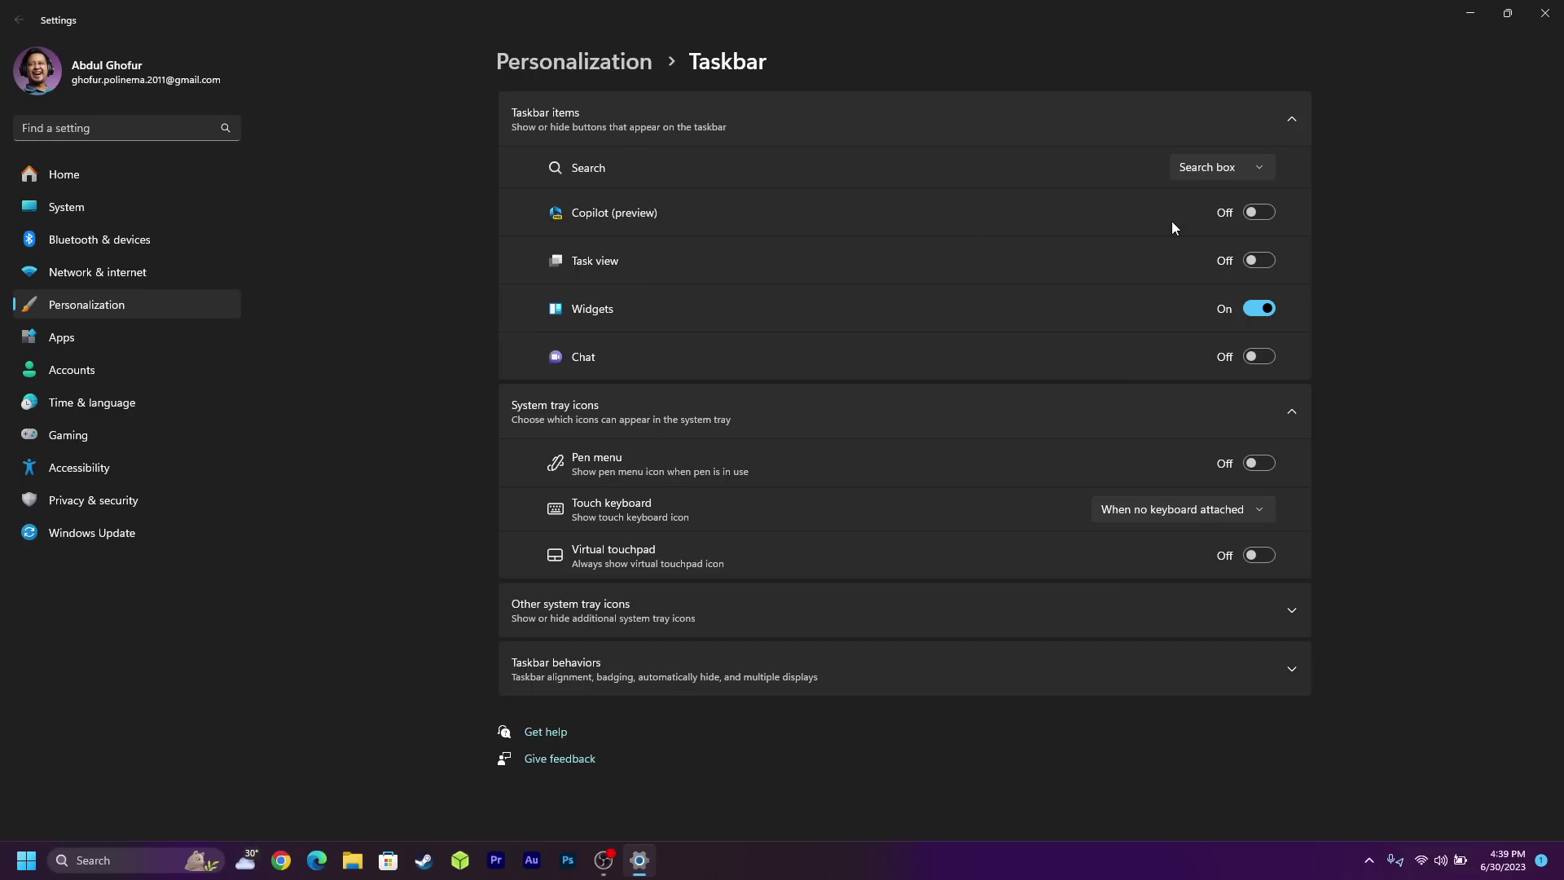
{"action": "left_click", "coordinate": [1257, 214]}
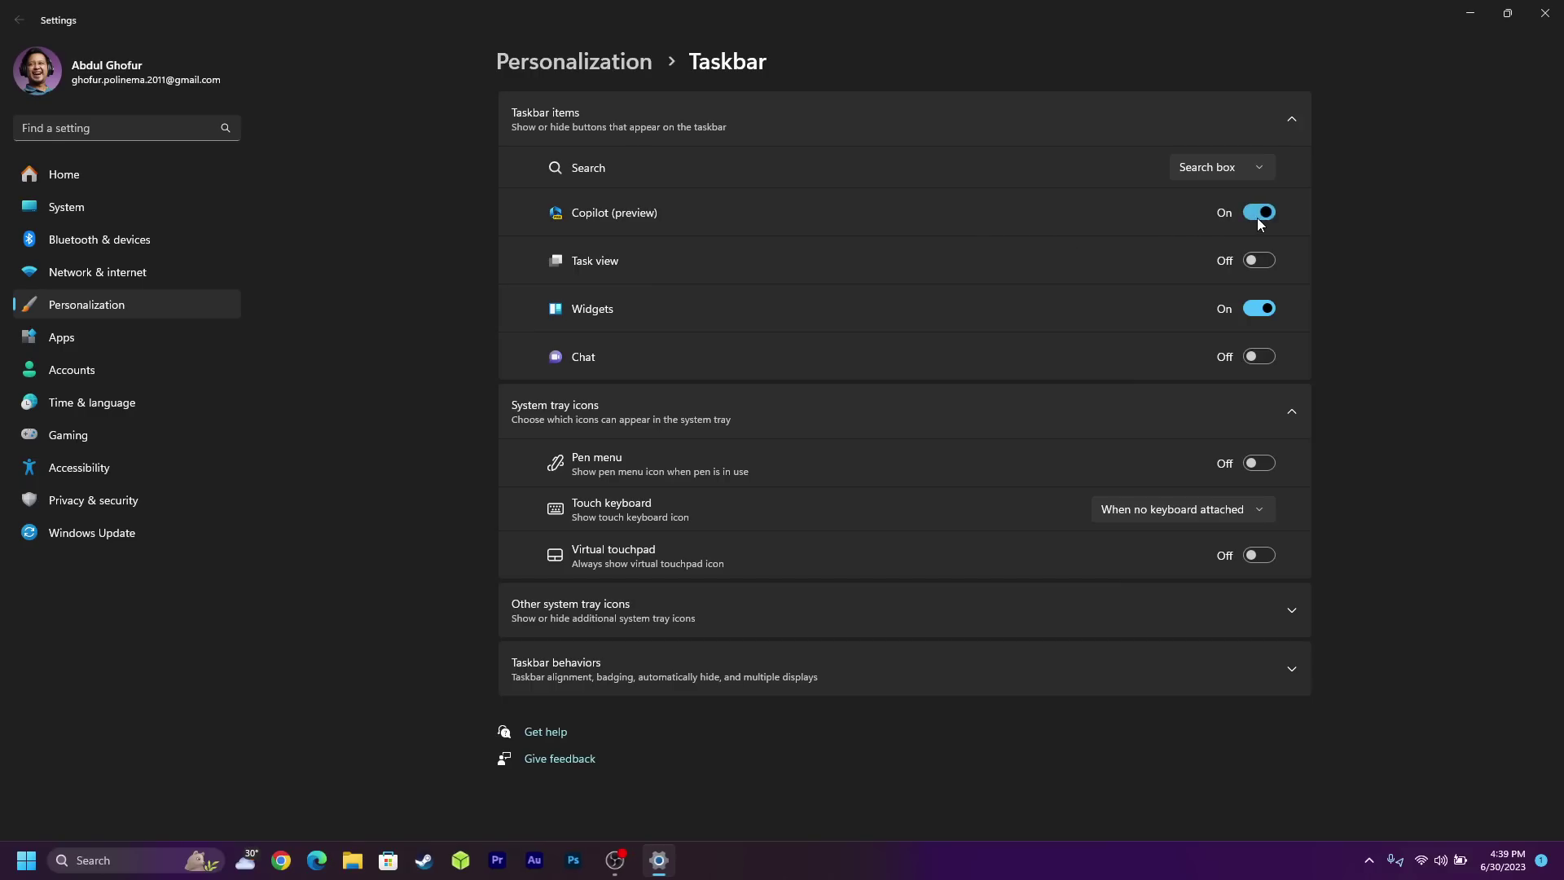
{"action": "key", "text": "alt+F4"}
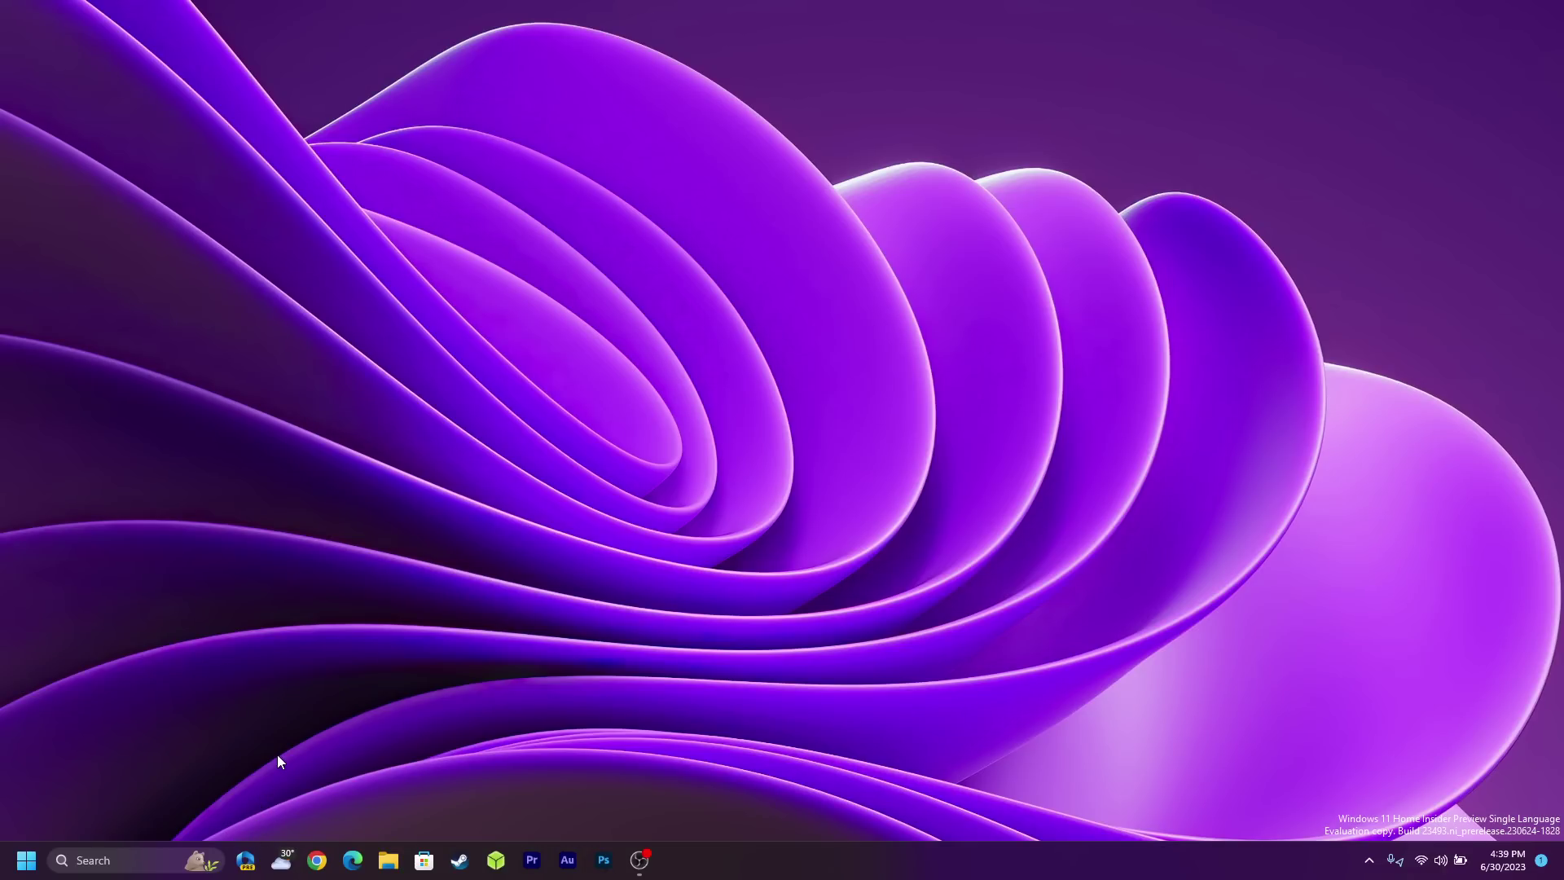
Open, close and reopen the Copilot pane, keeping it open for a chat request.
{"action": "key", "text": "super+c"}
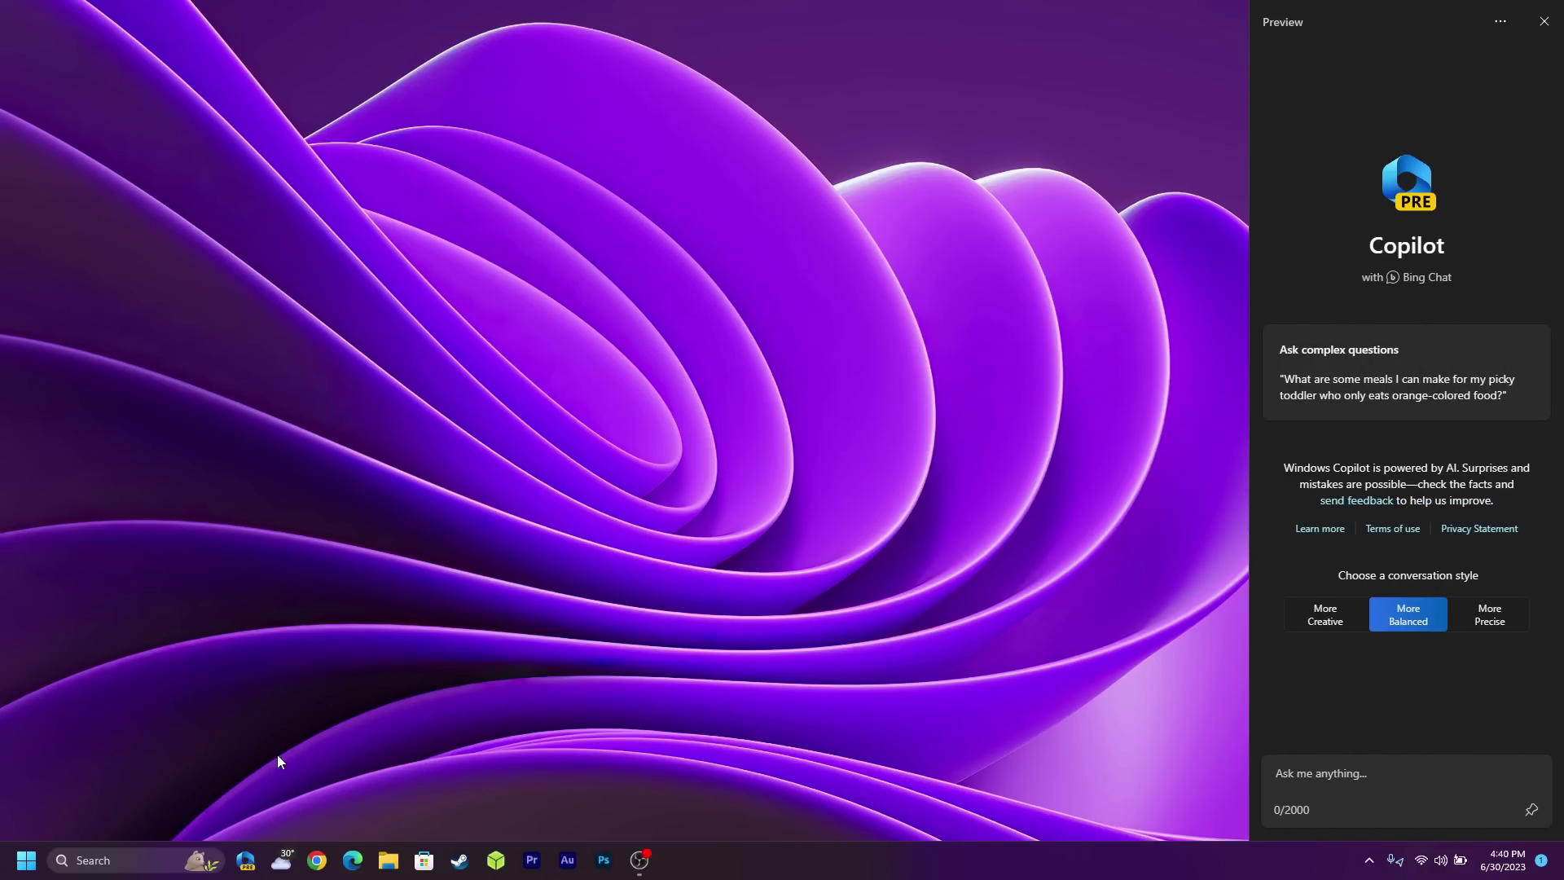
{"action": "key", "text": "super+c"}
{"action": "key", "text": "super+c"}
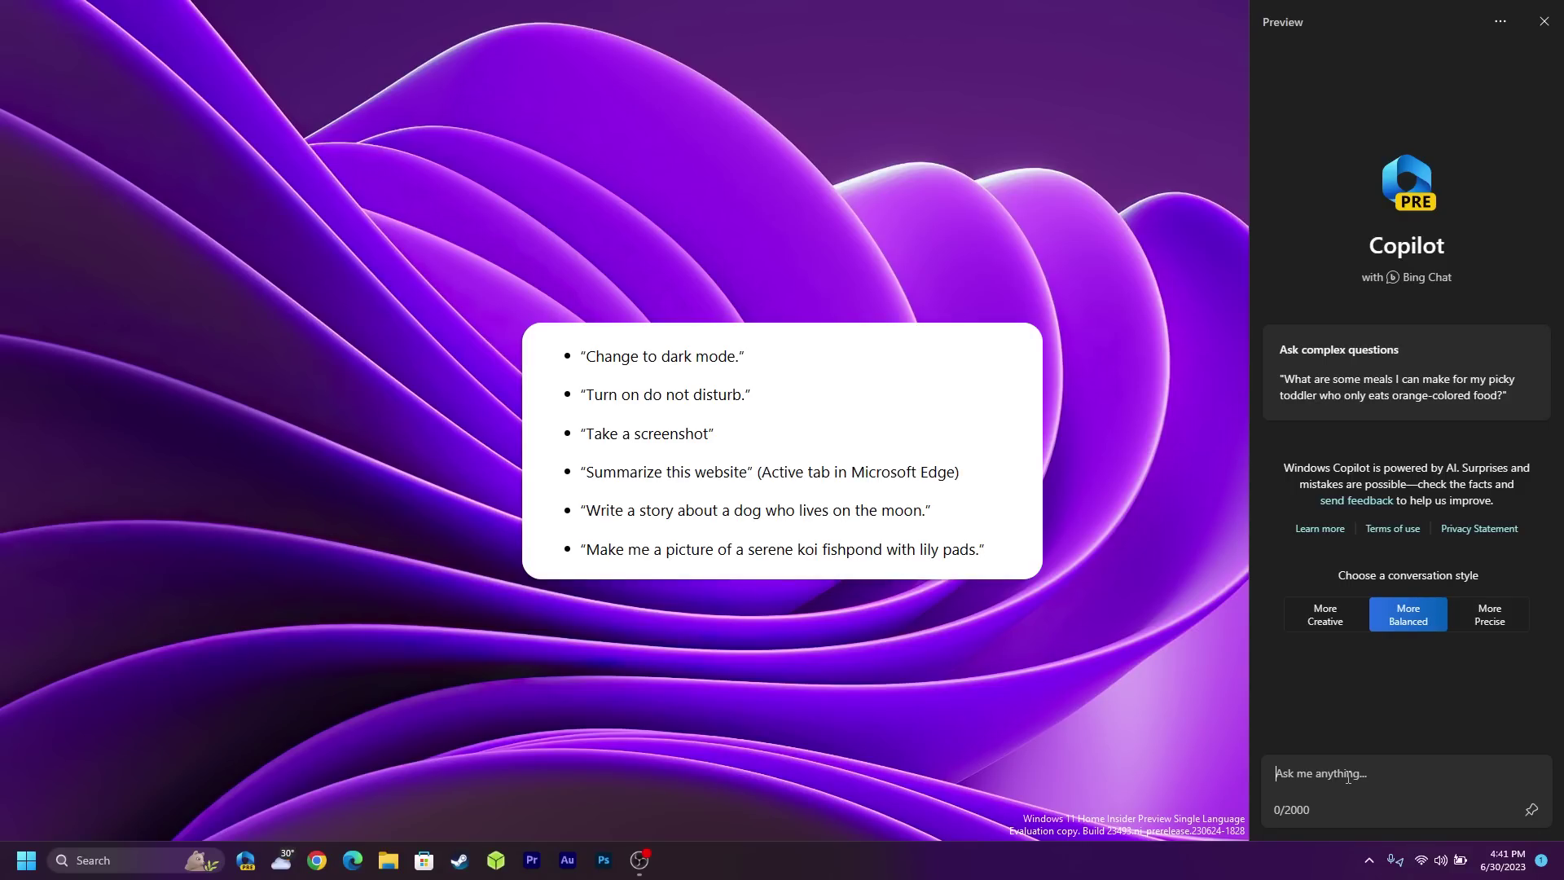
{"action": "left_click", "coordinate": [767, 601]}
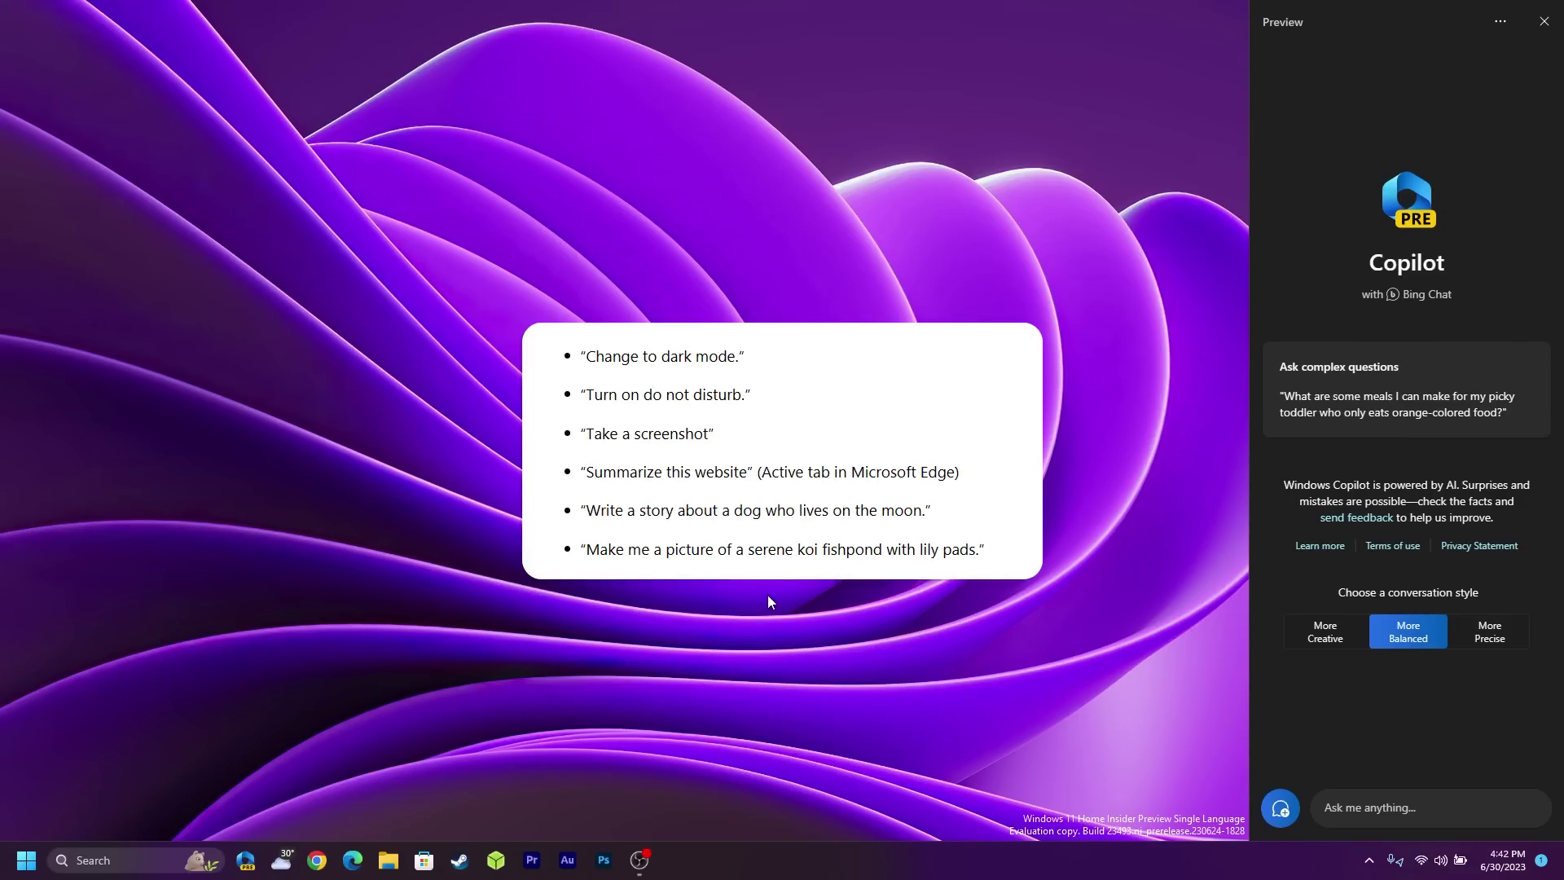
{"action": "left_click", "coordinate": [1401, 807]}
{"action": "left_click", "coordinate": [618, 799]}
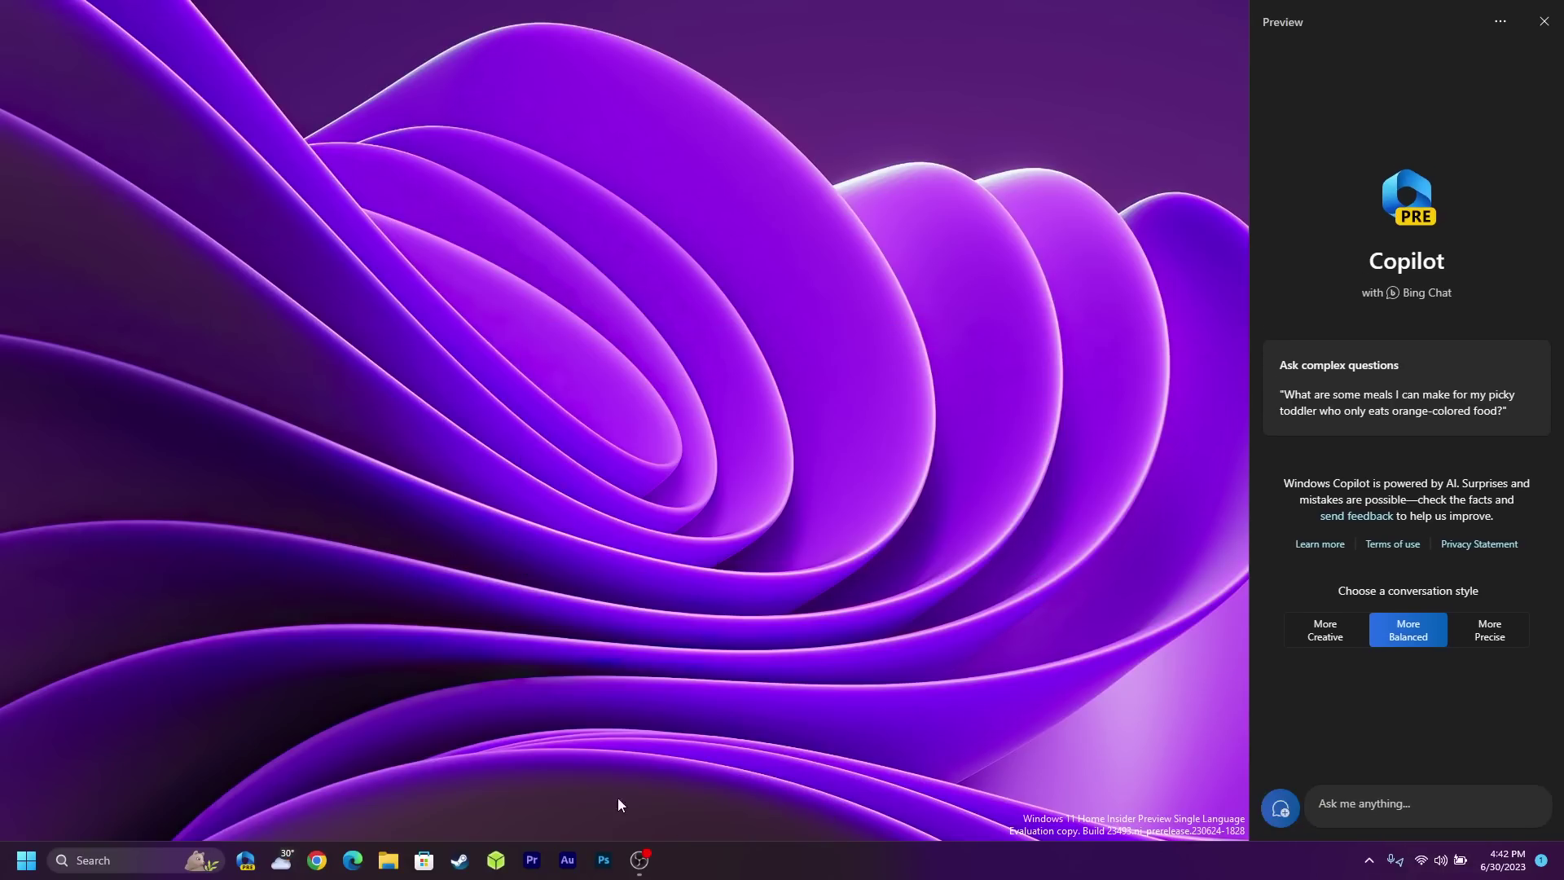
Ask Copilot to "change to light mode".
{"action": "left_click", "coordinate": [1367, 802]}
{"action": "key", "text": "ctrl+v"}
{"action": "key", "text": "Return"}
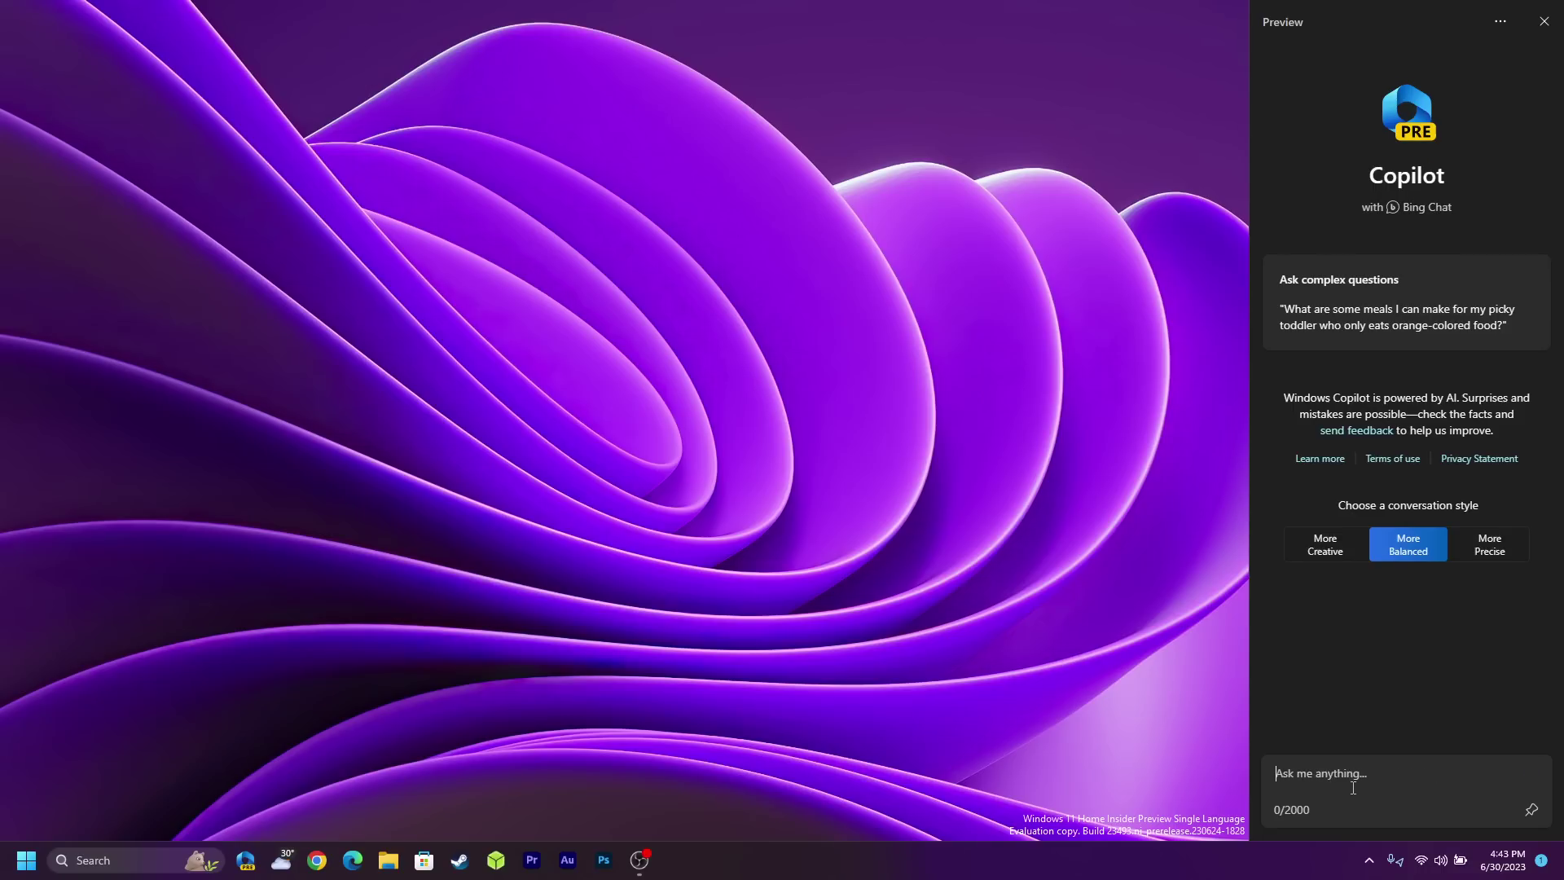
{"action": "left_click", "coordinate": [1336, 706]}
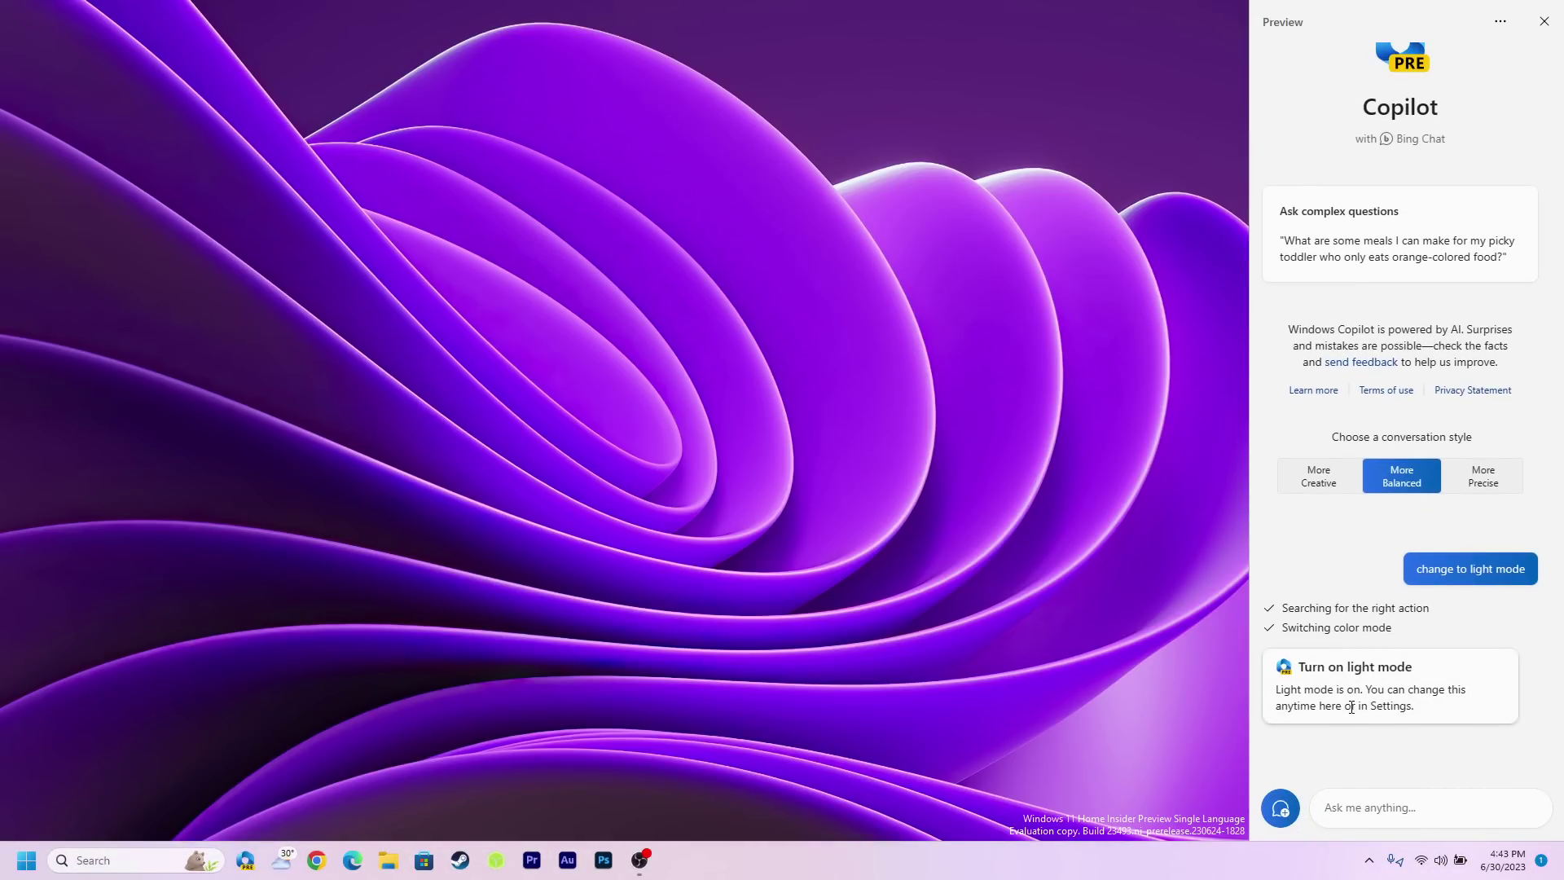
Send Copilot the request "change to dark mode".
{"action": "left_click", "coordinate": [1377, 806]}
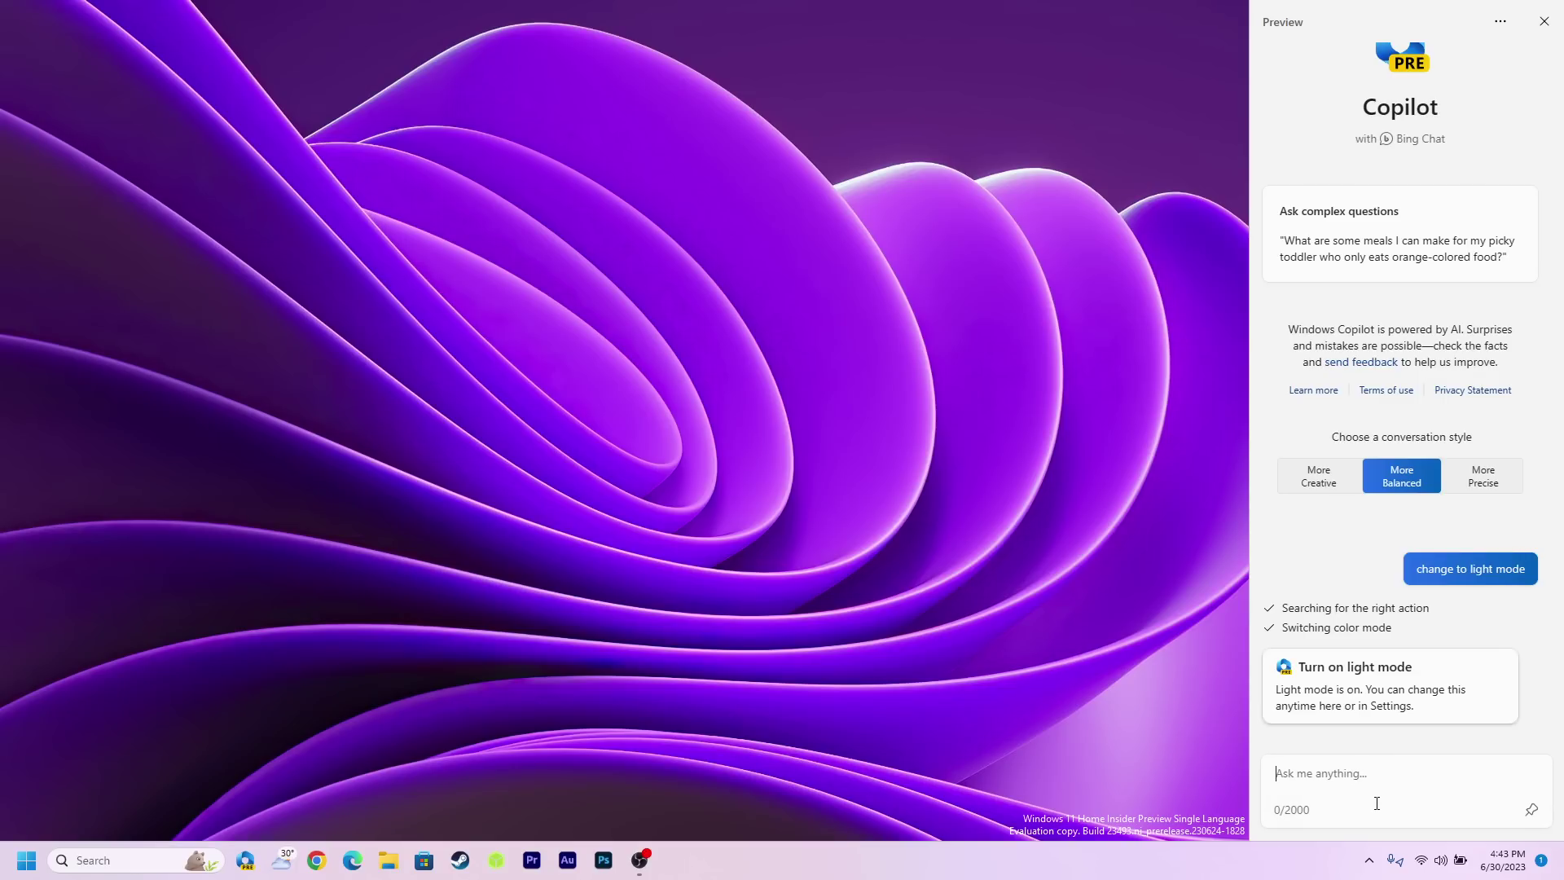
{"action": "type", "text": "change to dark mode"}
{"action": "key", "text": "Return"}
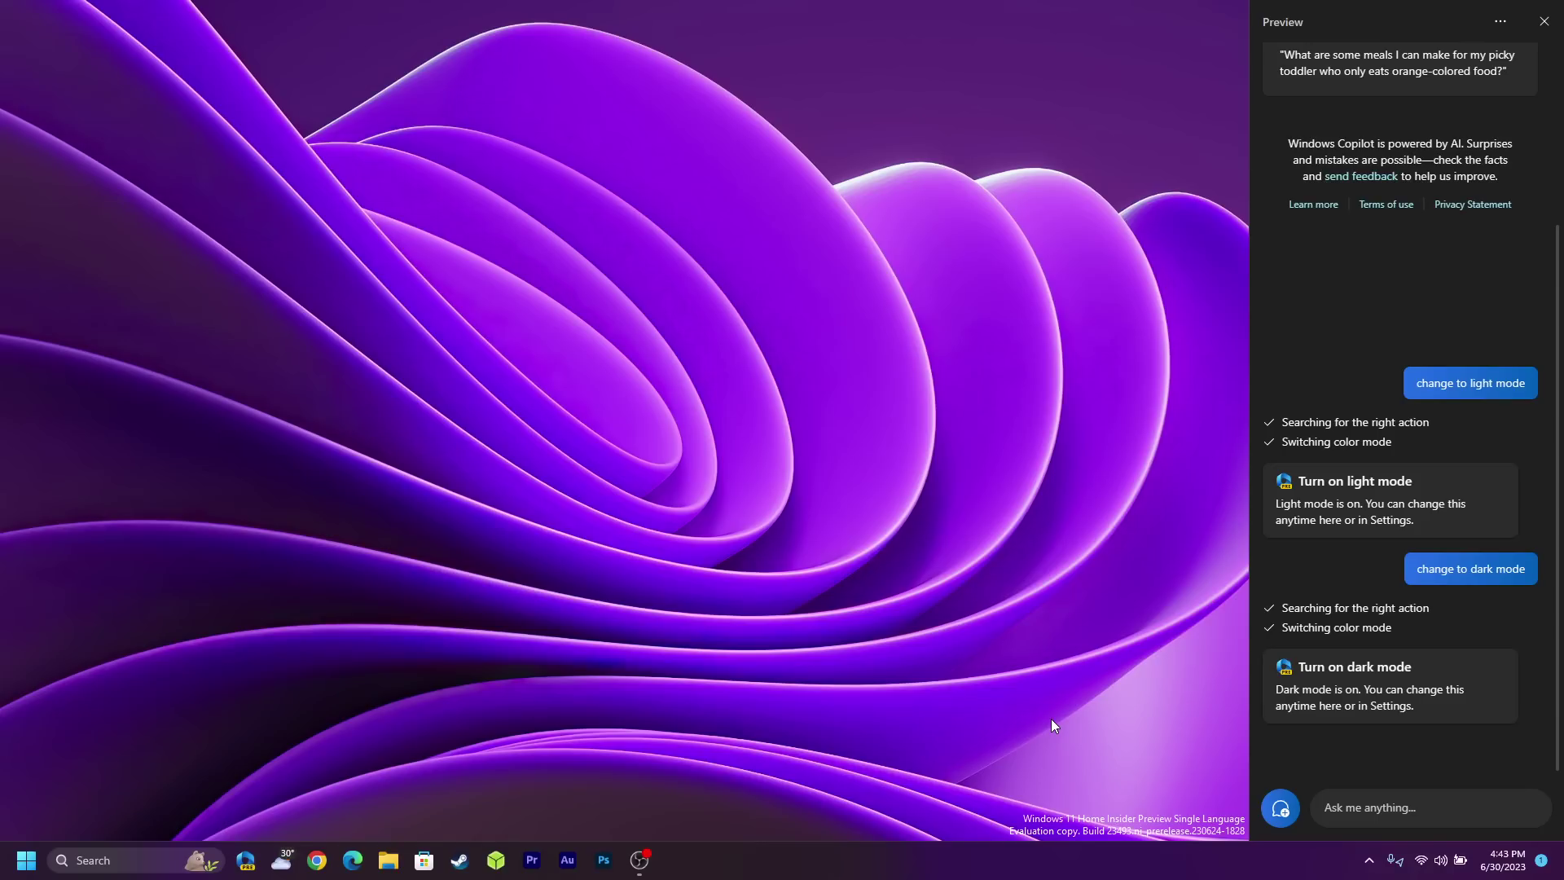
Send Copilot the prompt "make me a picture of windows 11".
{"action": "left_click", "coordinate": [1358, 788]}
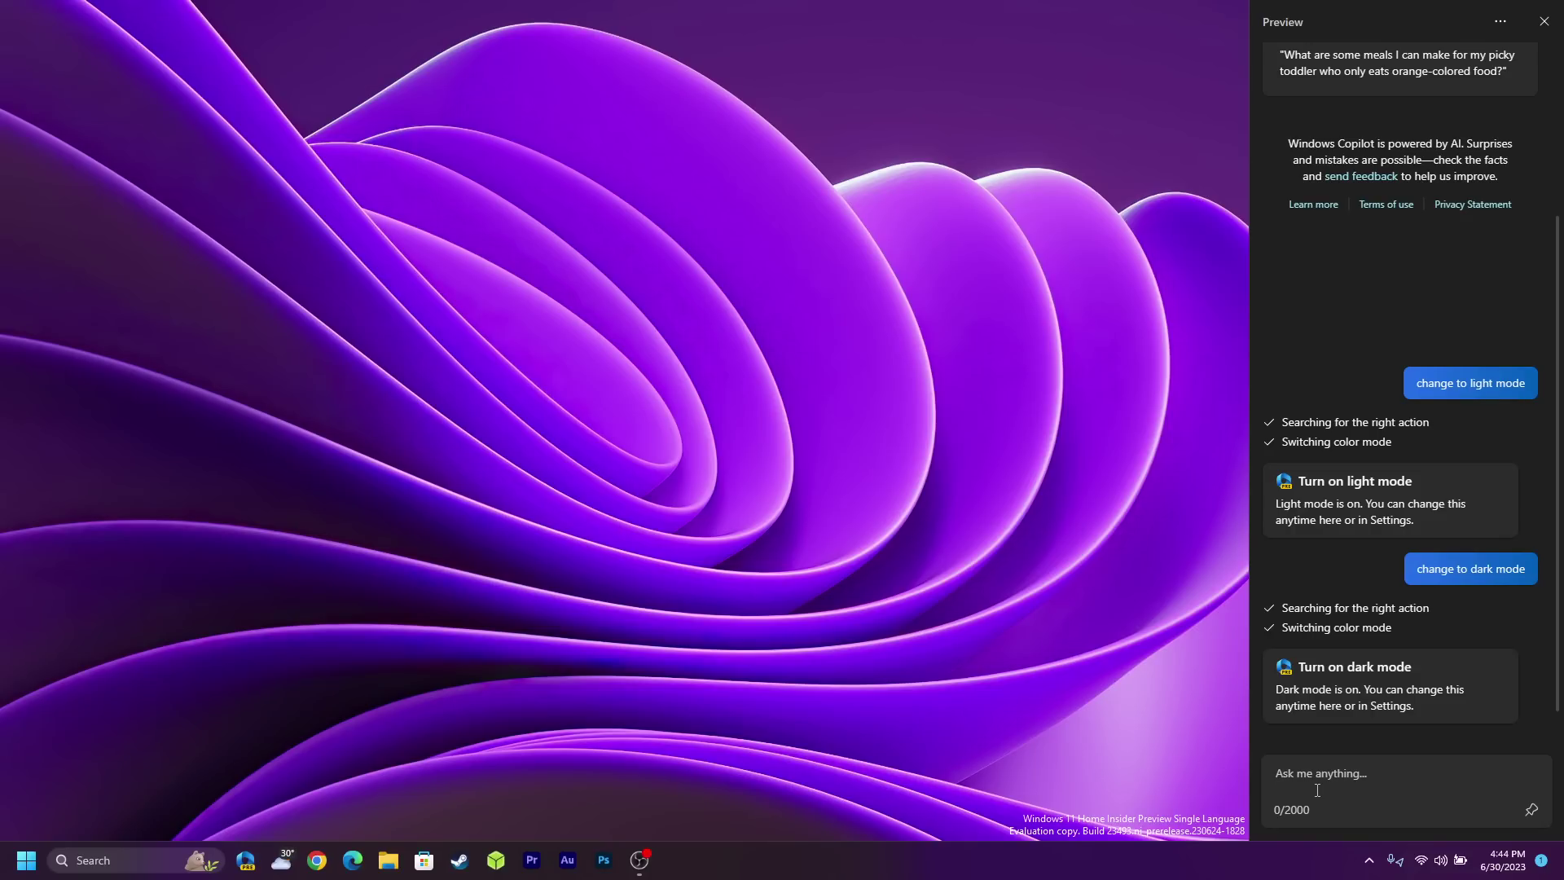
{"action": "type", "text": "make me a picture of windows 11"}
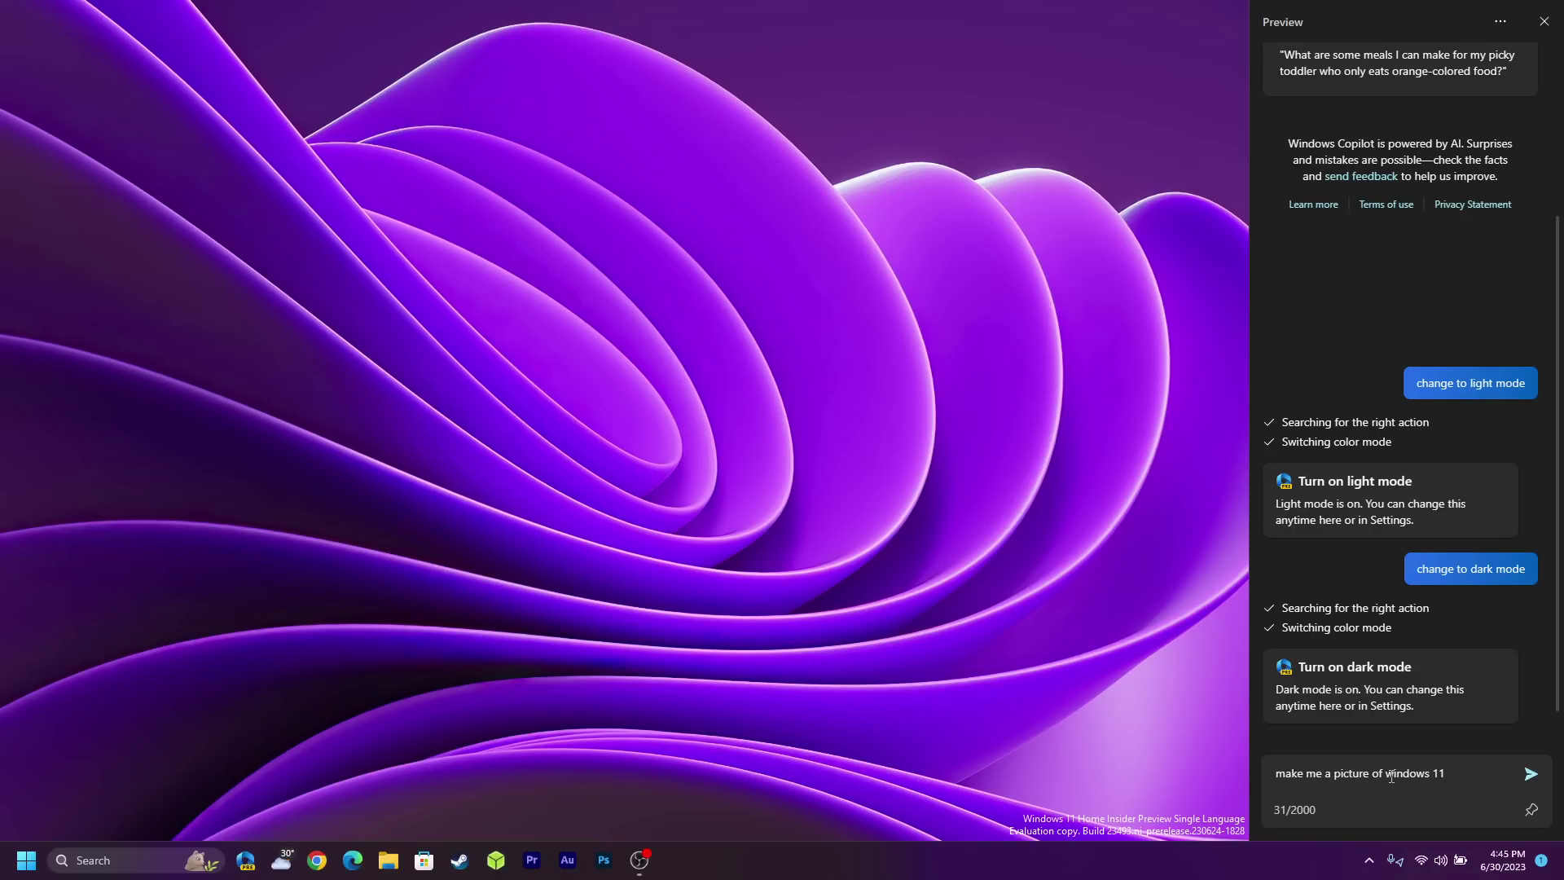
{"action": "key", "text": "Return"}
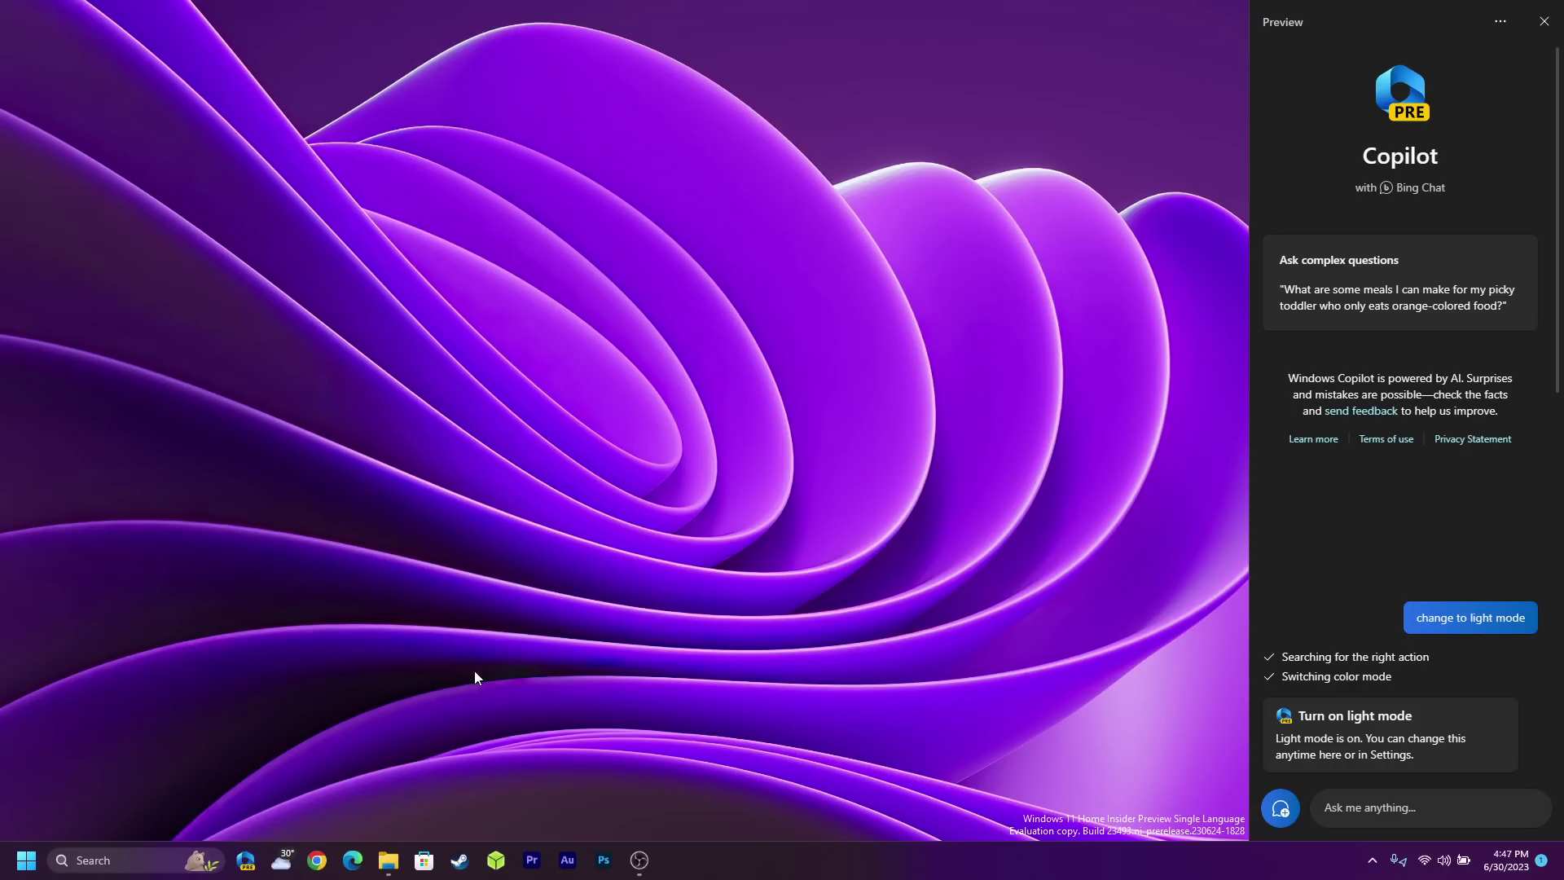
Open File Explorer beside Copilot, and hide and show the Copilot pane to compare the window layout.
{"action": "left_click", "coordinate": [388, 860]}
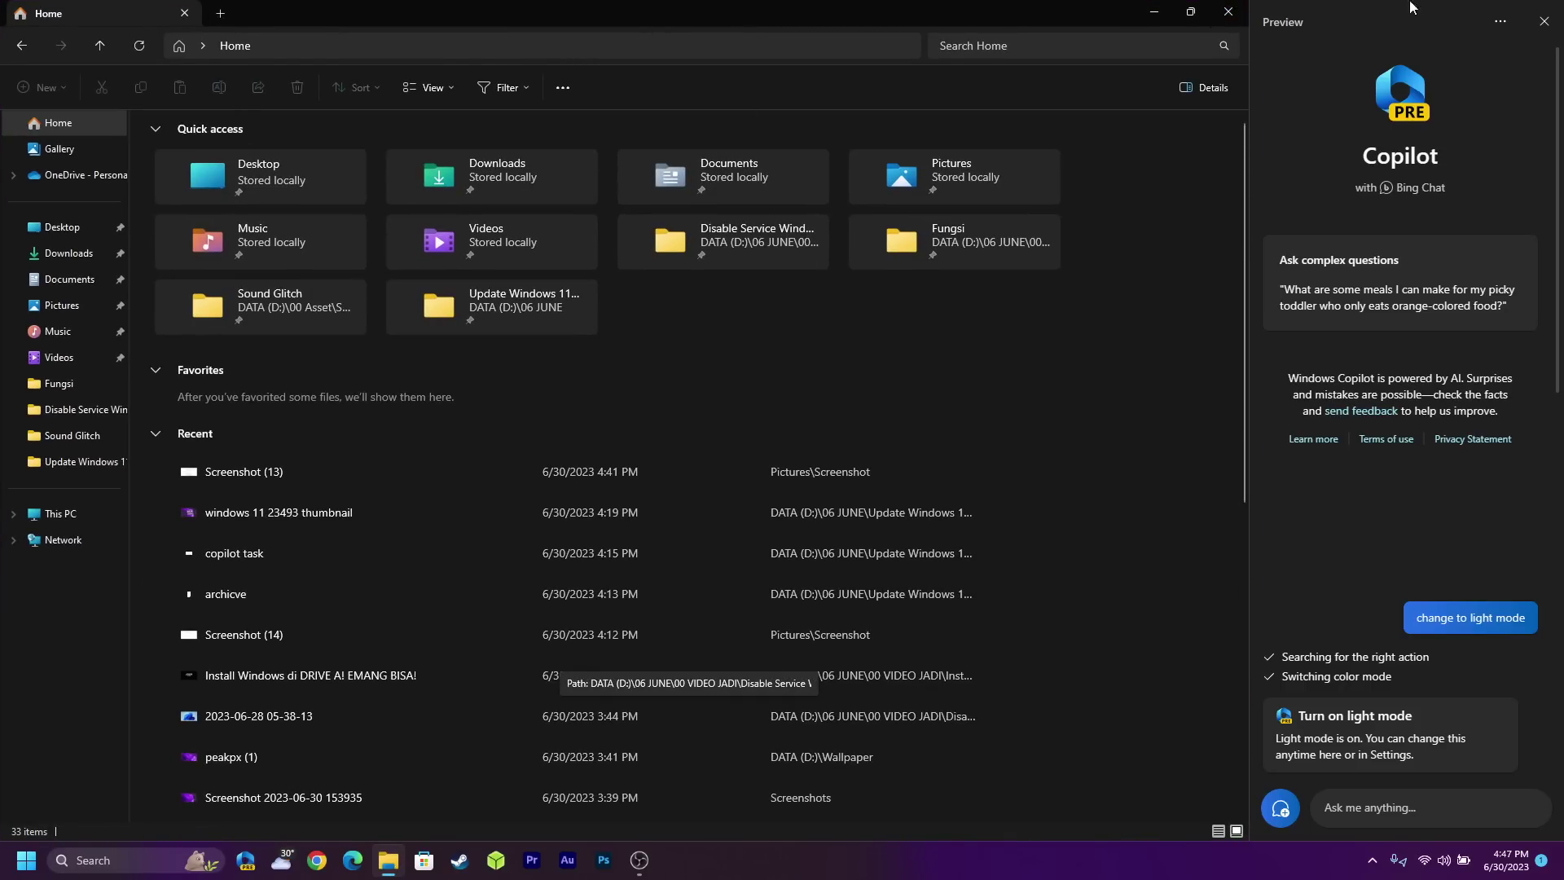
{"action": "left_click", "coordinate": [245, 859]}
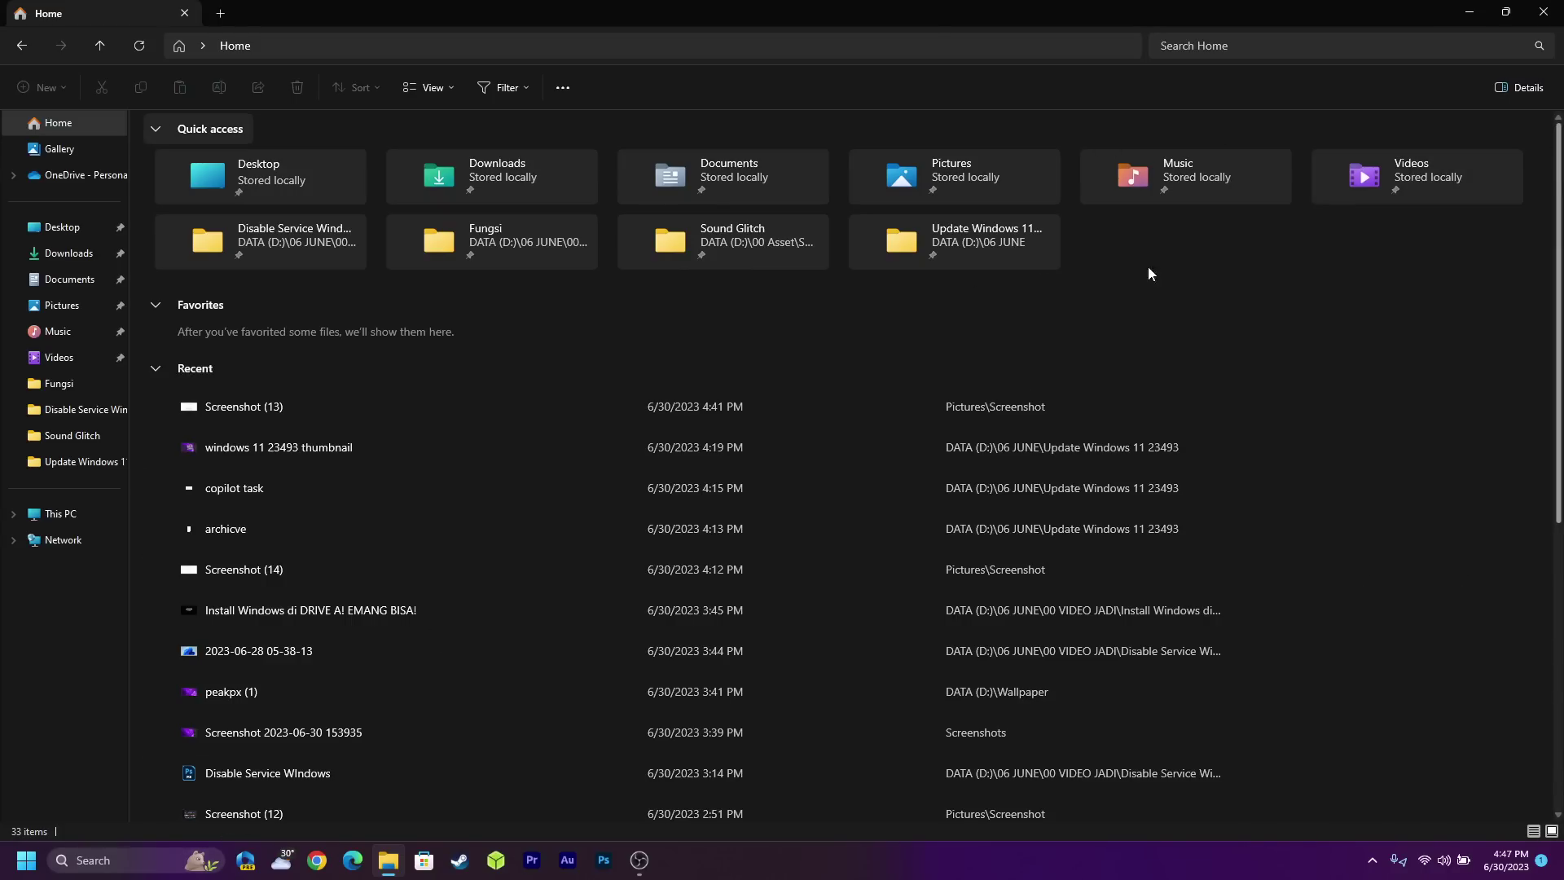
{"action": "left_click", "coordinate": [243, 869]}
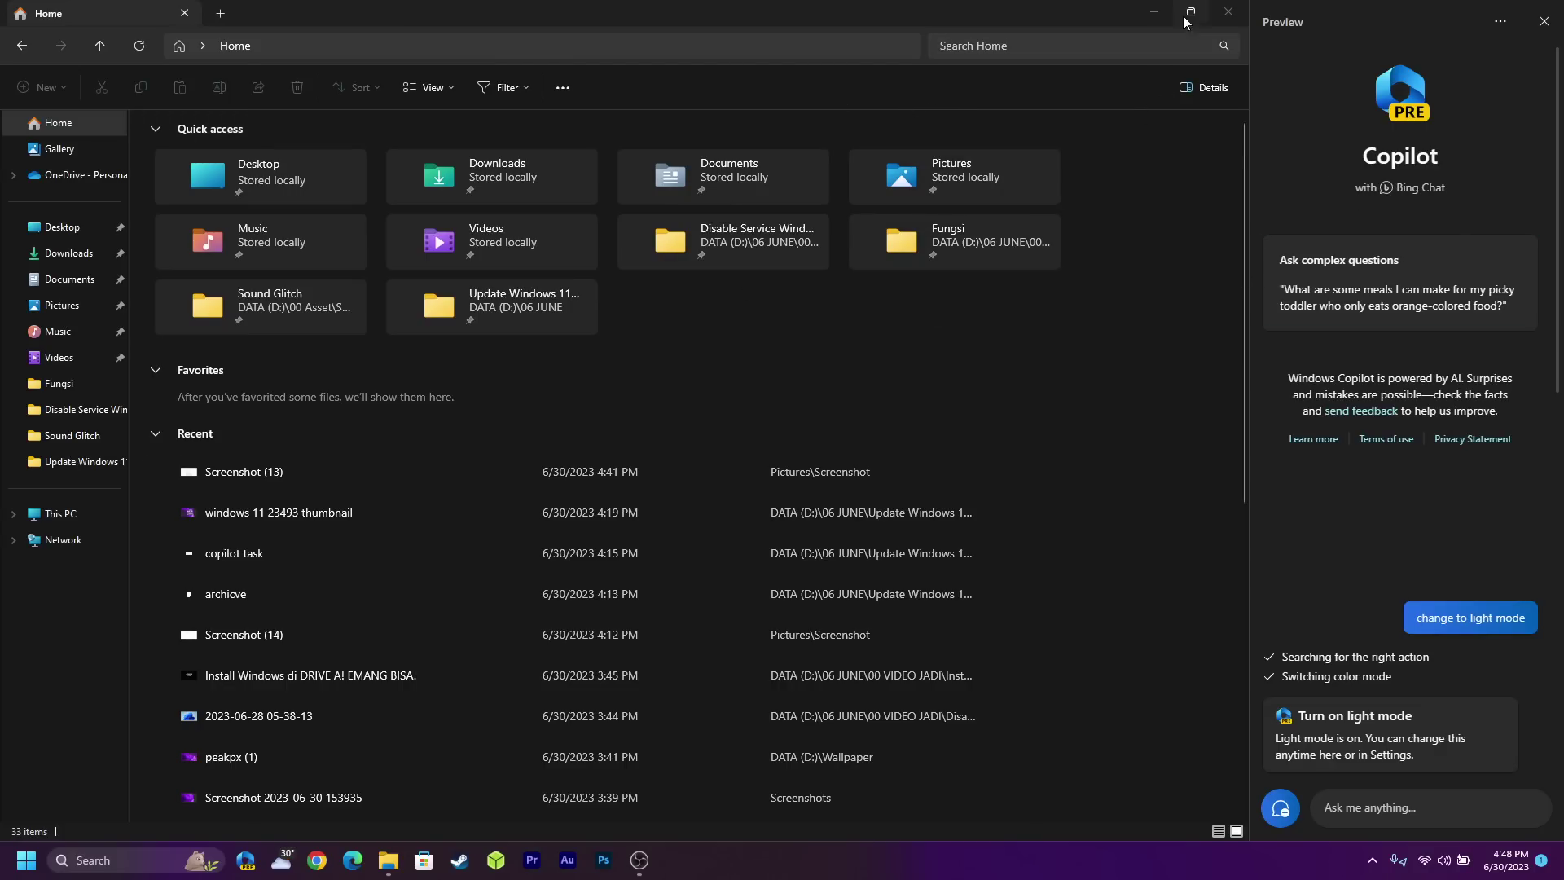
Open Task Manager, end the Microsoft Edge process that runs Copilot, and close Task Manager.
{"action": "key", "text": "ctrl+shift+Escape"}
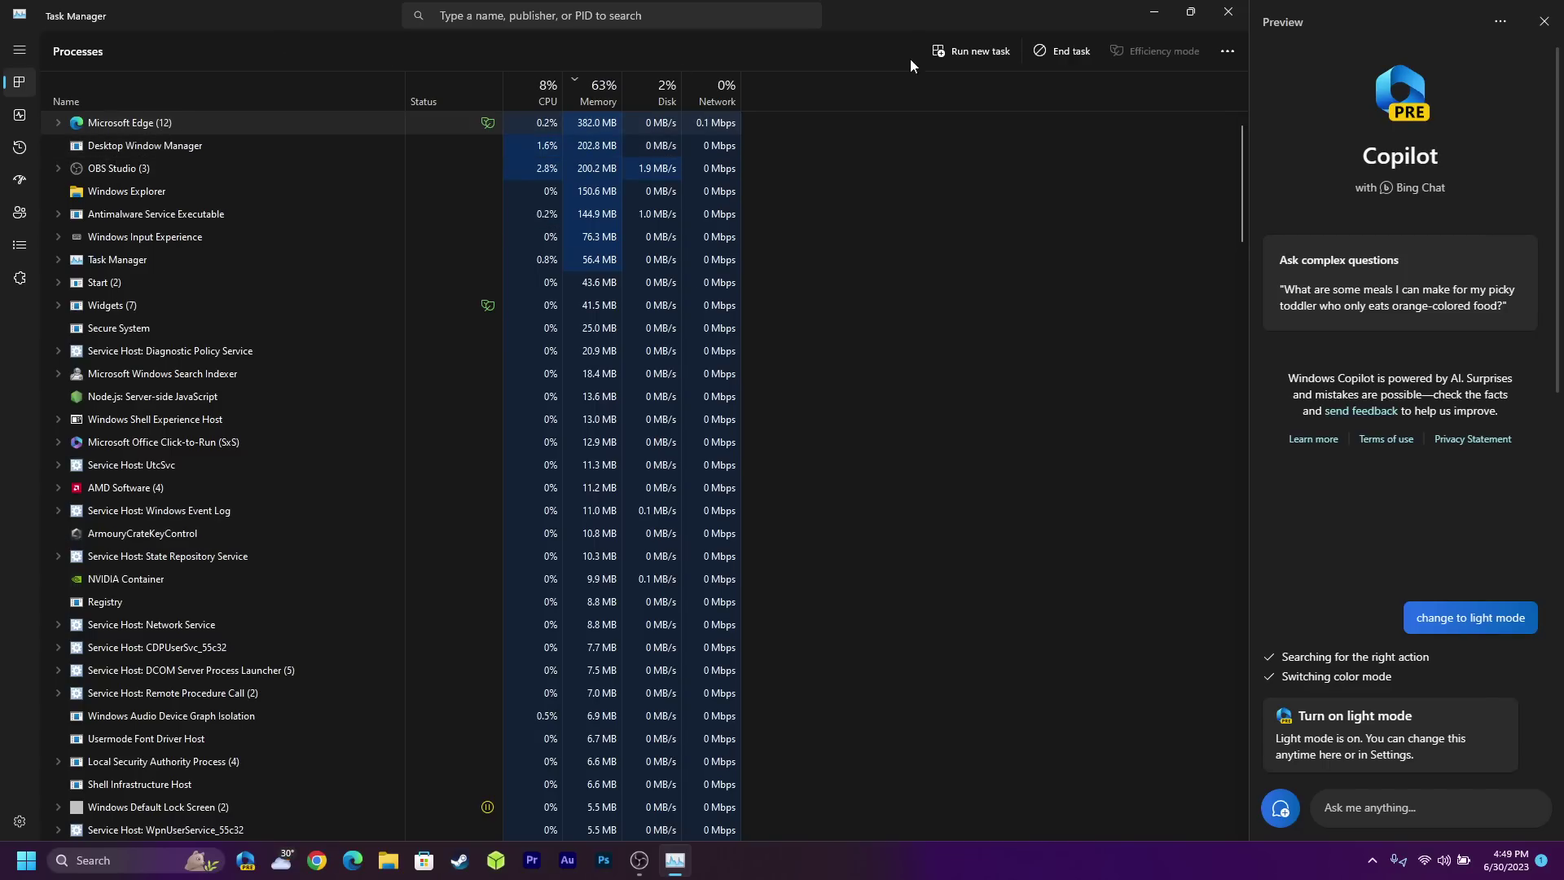
{"action": "left_click", "coordinate": [1058, 50]}
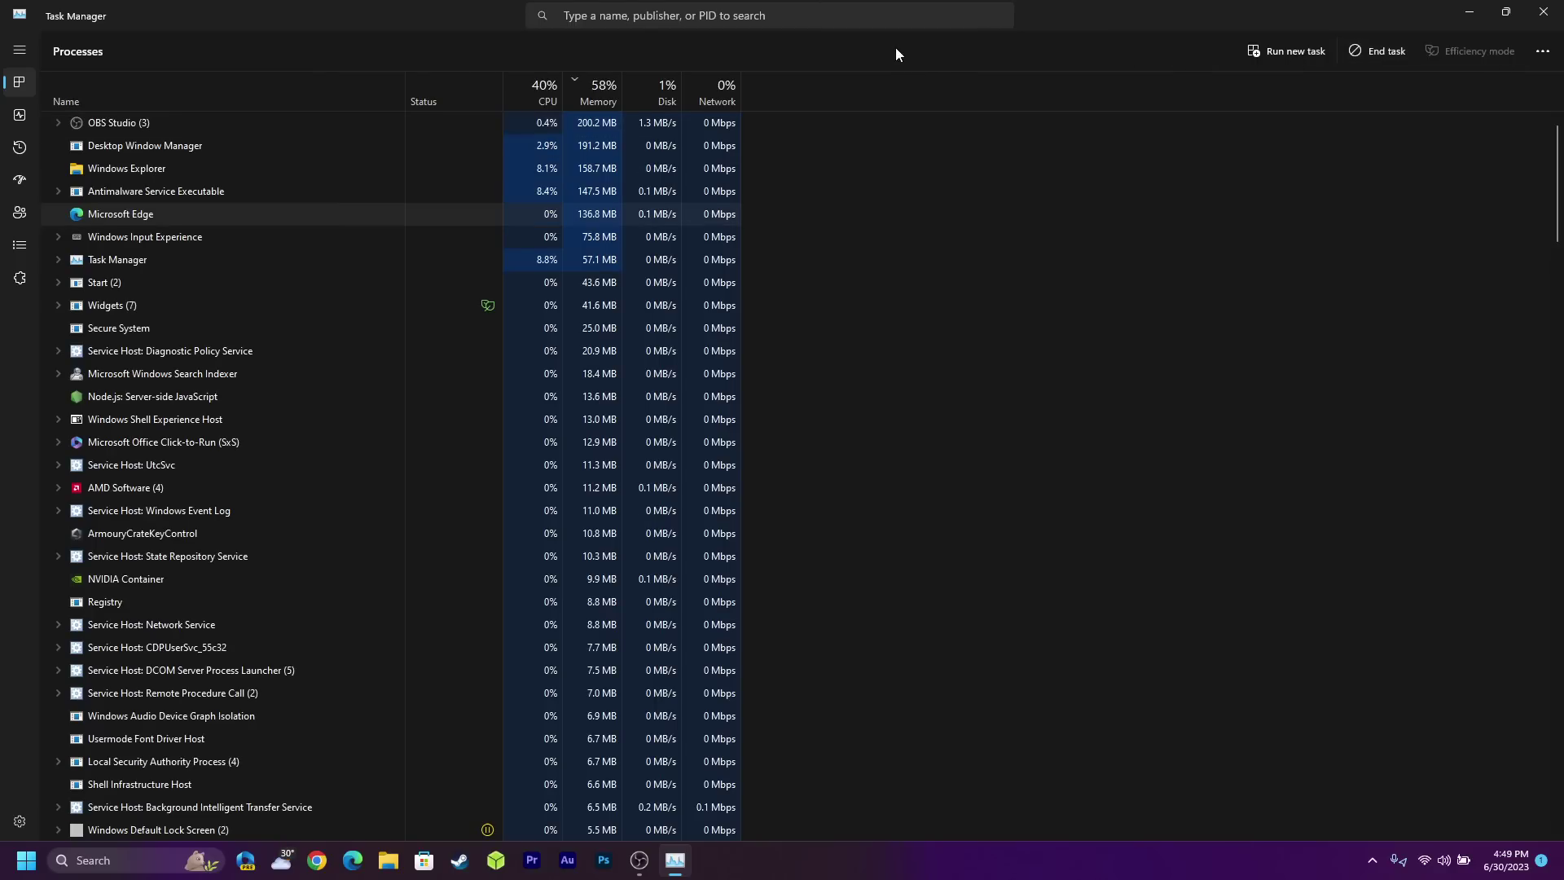
{"action": "left_click", "coordinate": [1546, 12]}
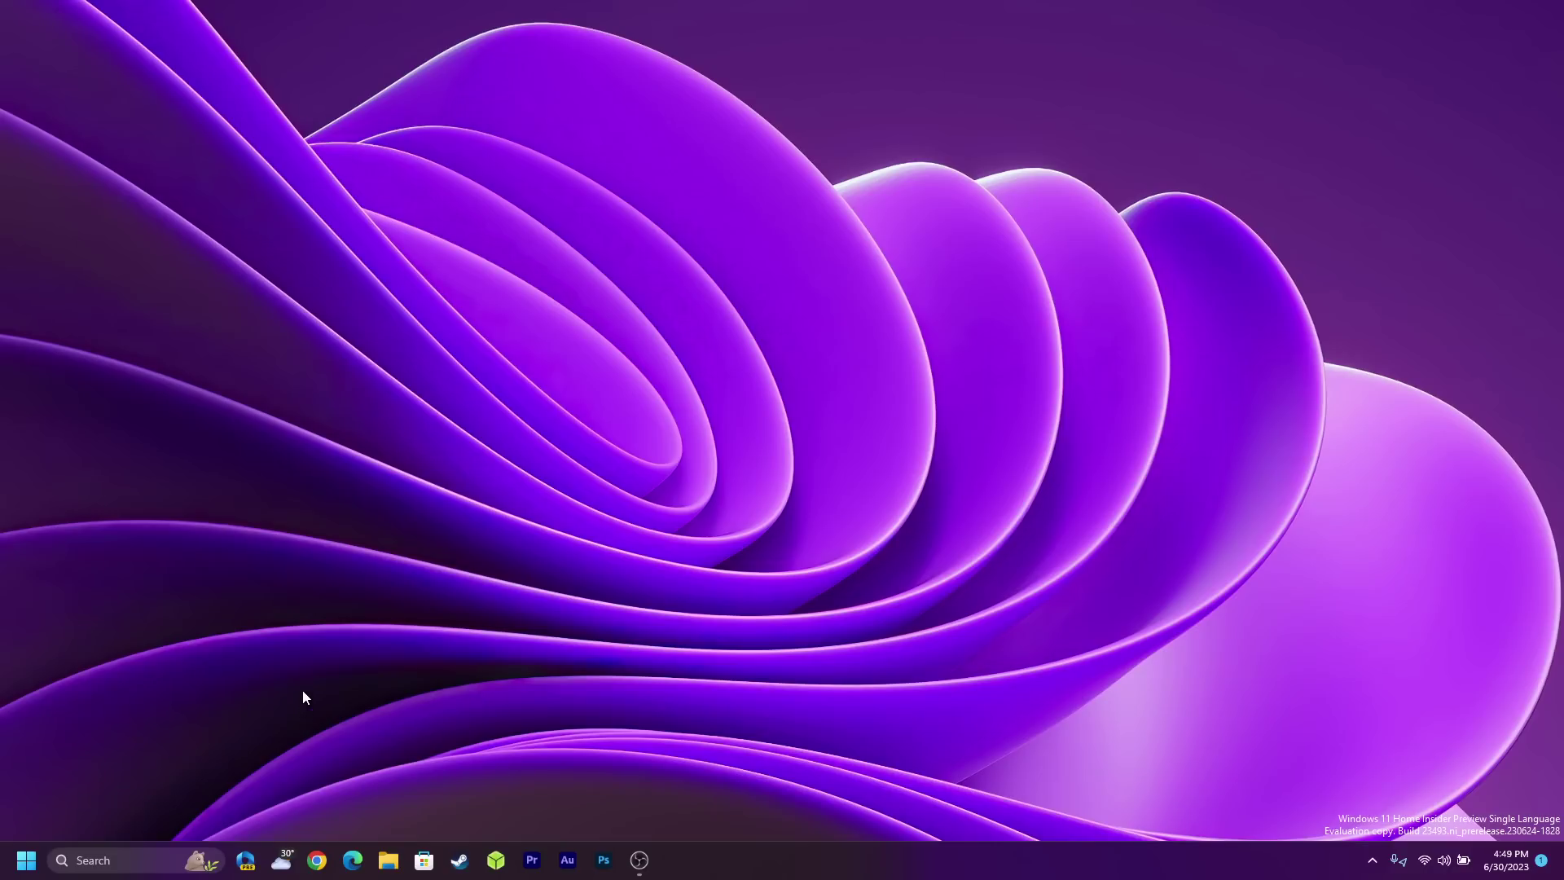
{"action": "left_click", "coordinate": [243, 868]}
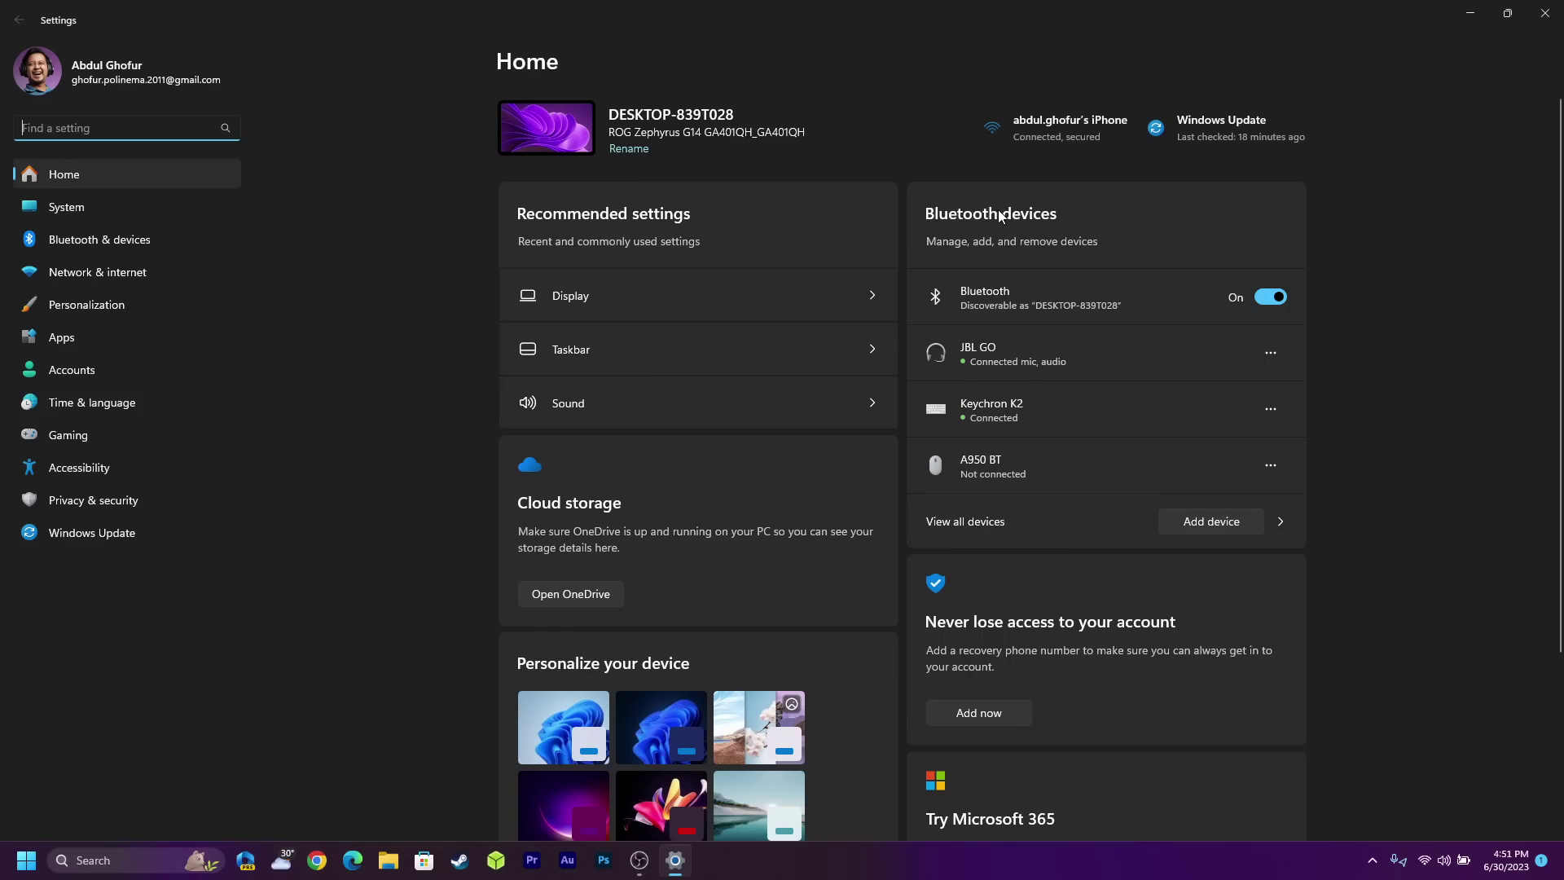
Look through the cards on the Settings Home page, from recommended settings and Bluetooth devices to personalization and Microsoft 365.
{"action": "scroll", "coordinate": [999, 211], "scroll_direction": "down", "scroll_amount": 3}
{"action": "scroll", "coordinate": [728, 241], "scroll_direction": "up", "scroll_amount": 3}
{"action": "scroll", "coordinate": [980, 388], "scroll_direction": "down", "scroll_amount": 3}
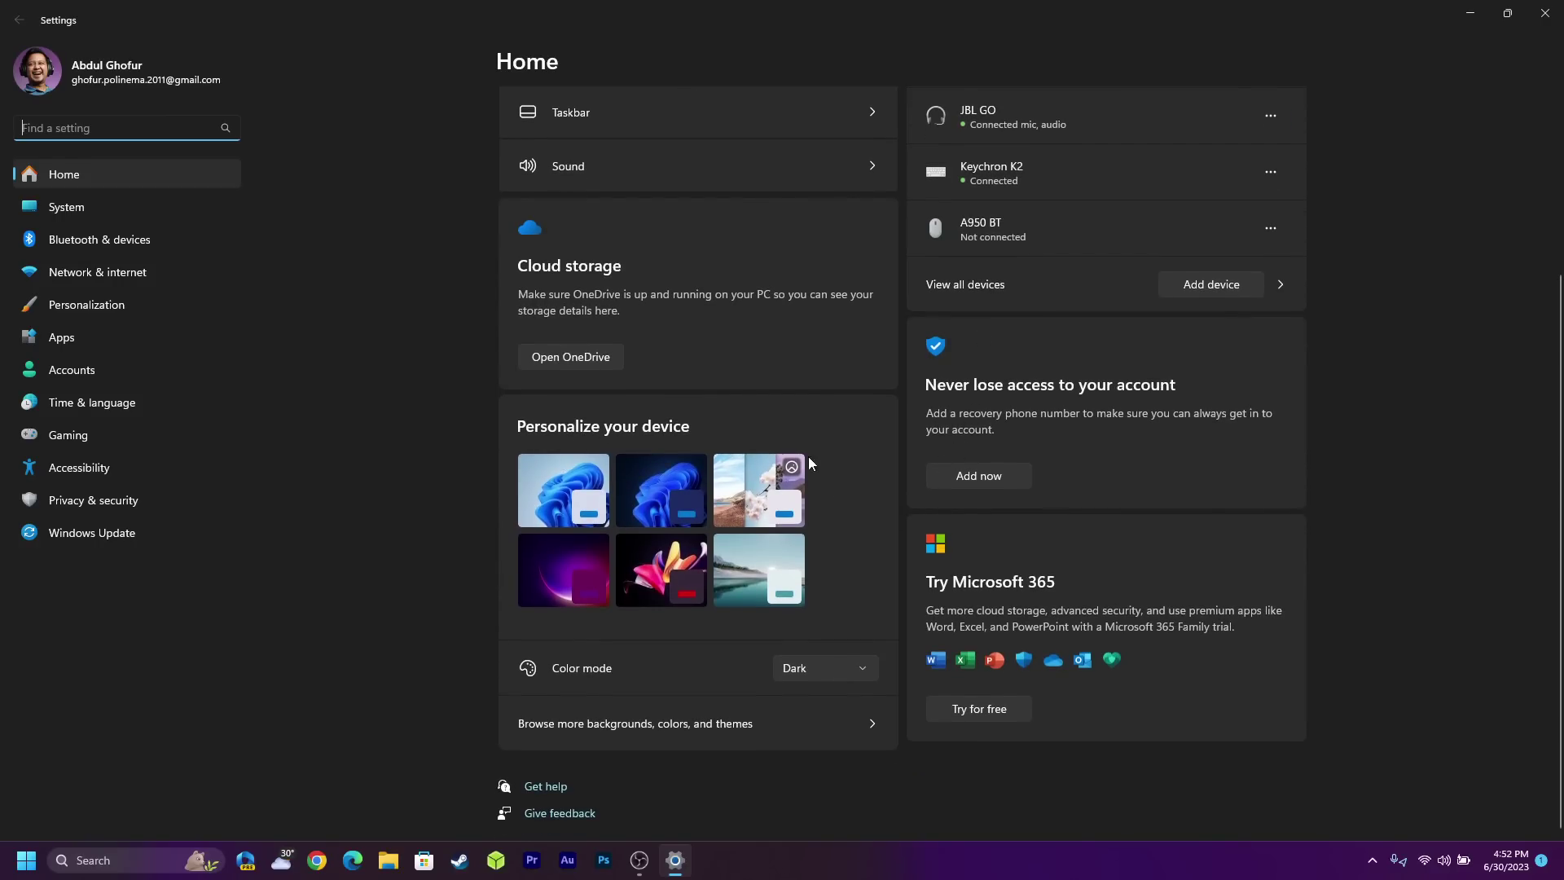
{"action": "scroll", "coordinate": [1037, 593], "scroll_direction": "up", "scroll_amount": 3}
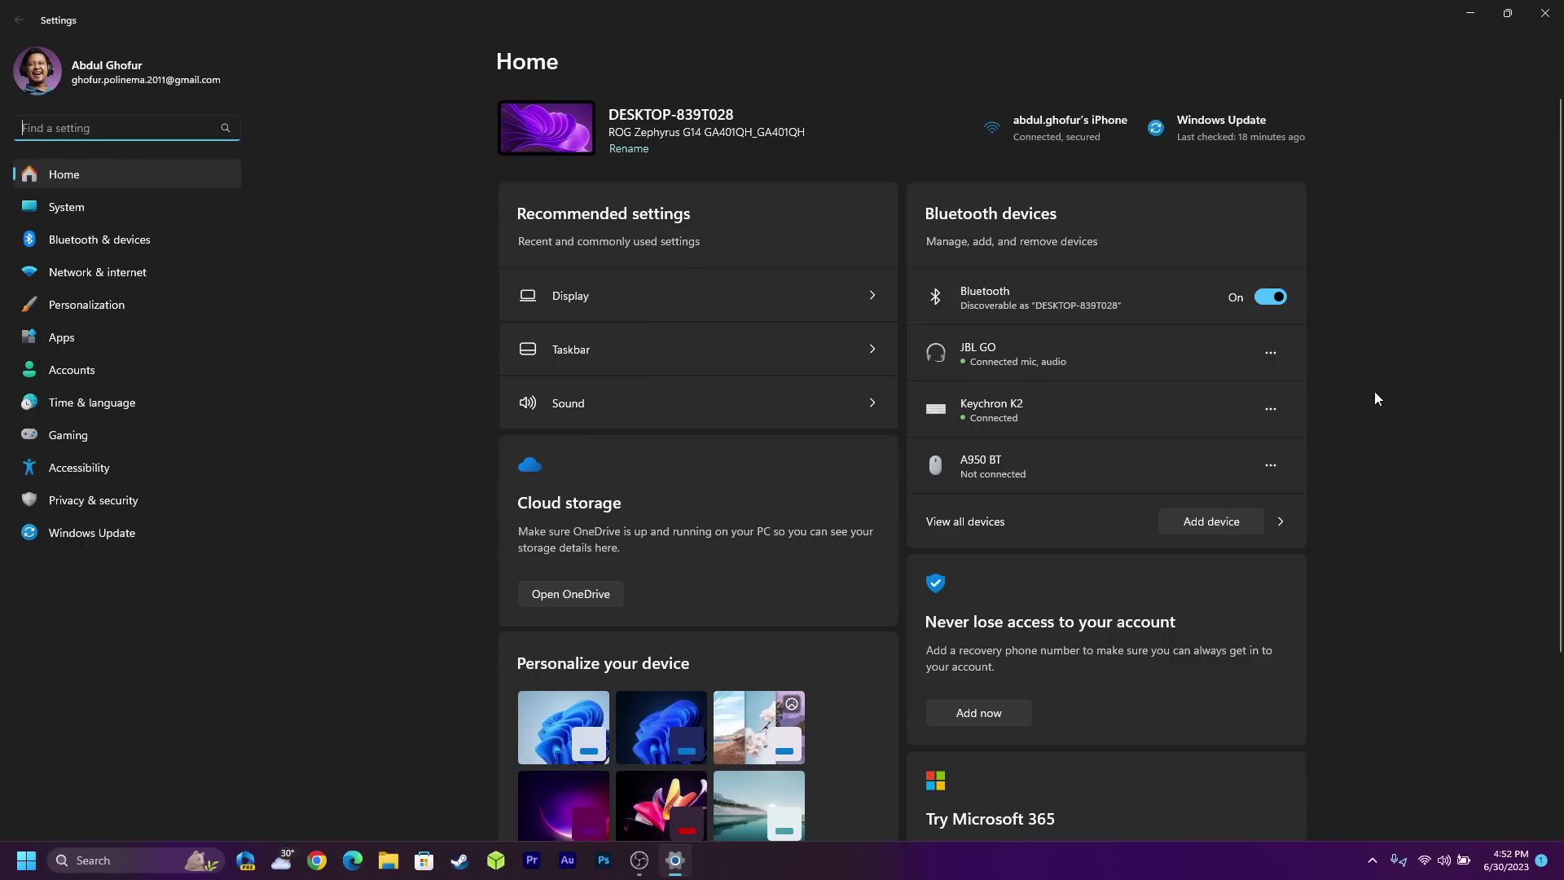
{"action": "scroll", "coordinate": [1386, 458], "scroll_direction": "down", "scroll_amount": 3}
{"action": "scroll", "coordinate": [1364, 462], "scroll_direction": "up", "scroll_amount": 3}
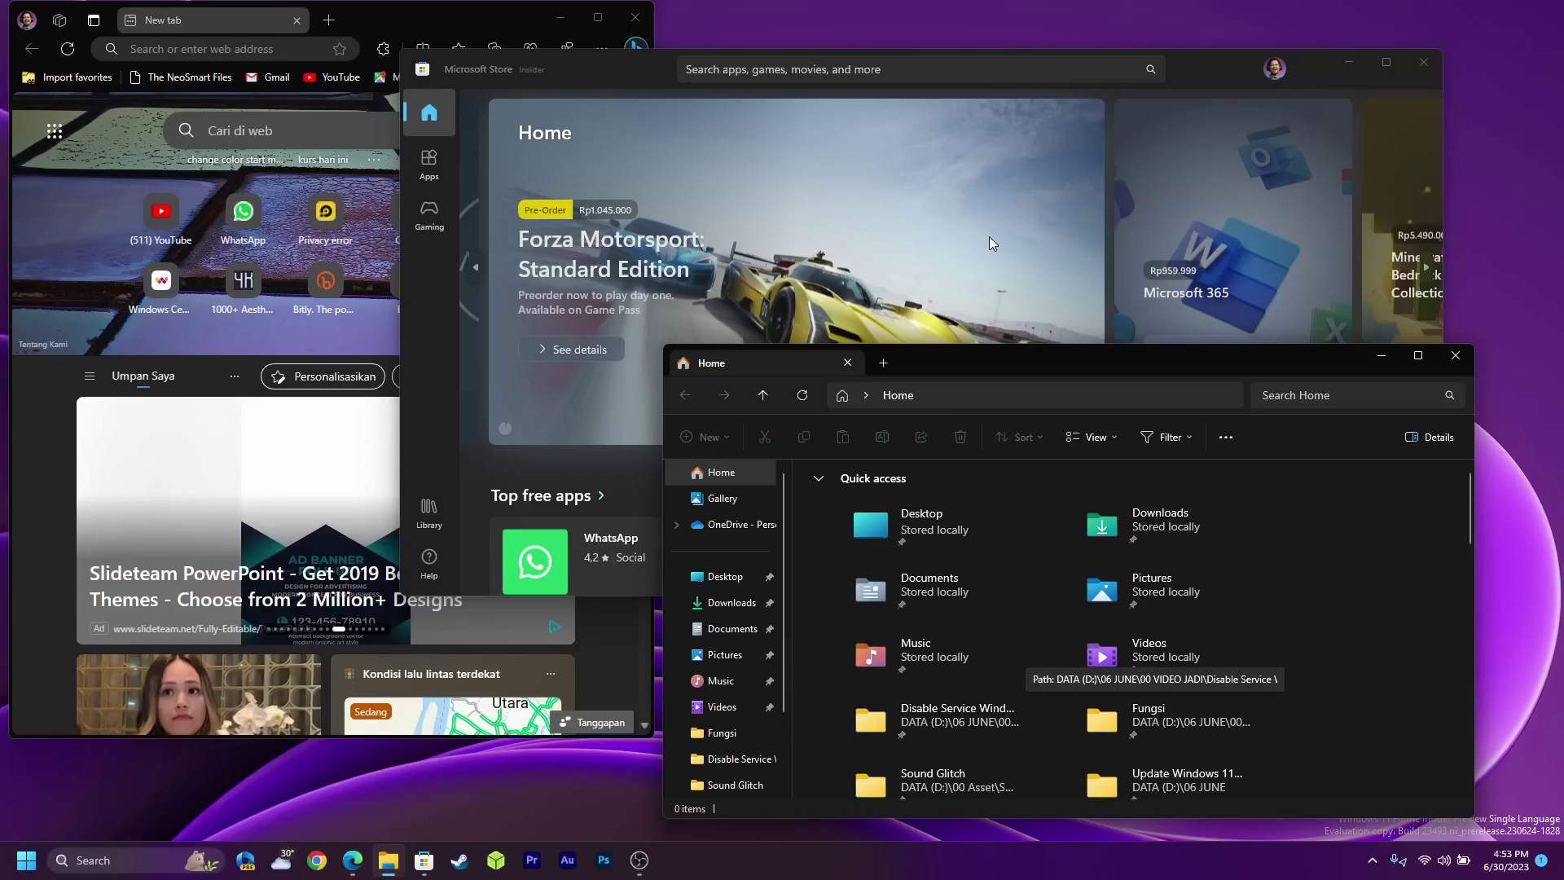
Snap File Explorer to one half of the screen, with Microsoft Store and Edge stacked in the other, using the suggested window group.
{"action": "left_click", "coordinate": [469, 24]}
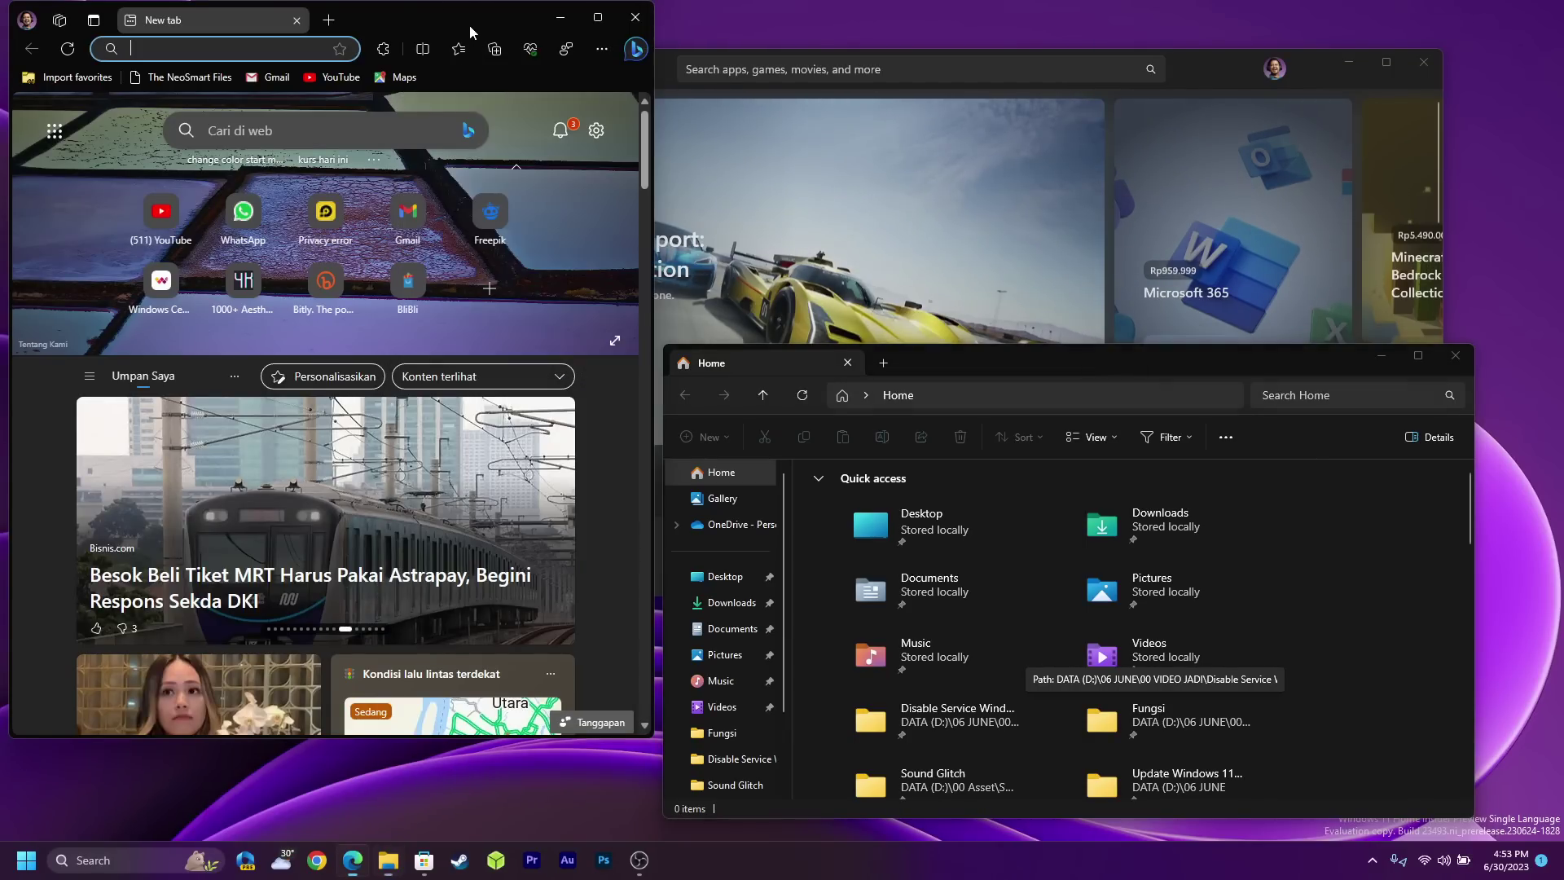
{"action": "left_click", "coordinate": [1242, 81]}
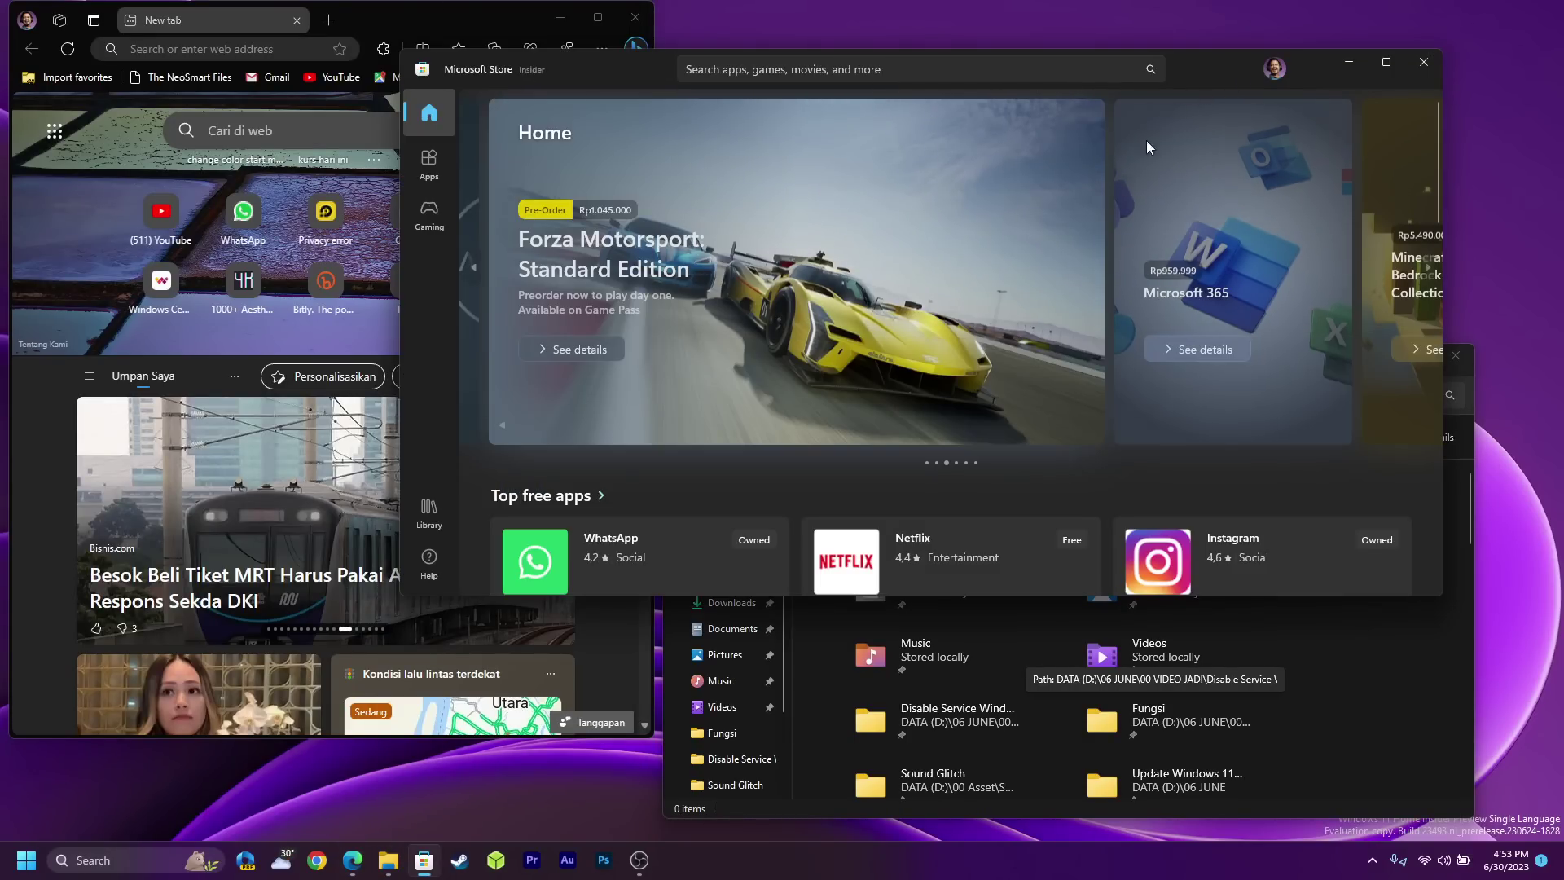
{"action": "left_click", "coordinate": [1399, 676]}
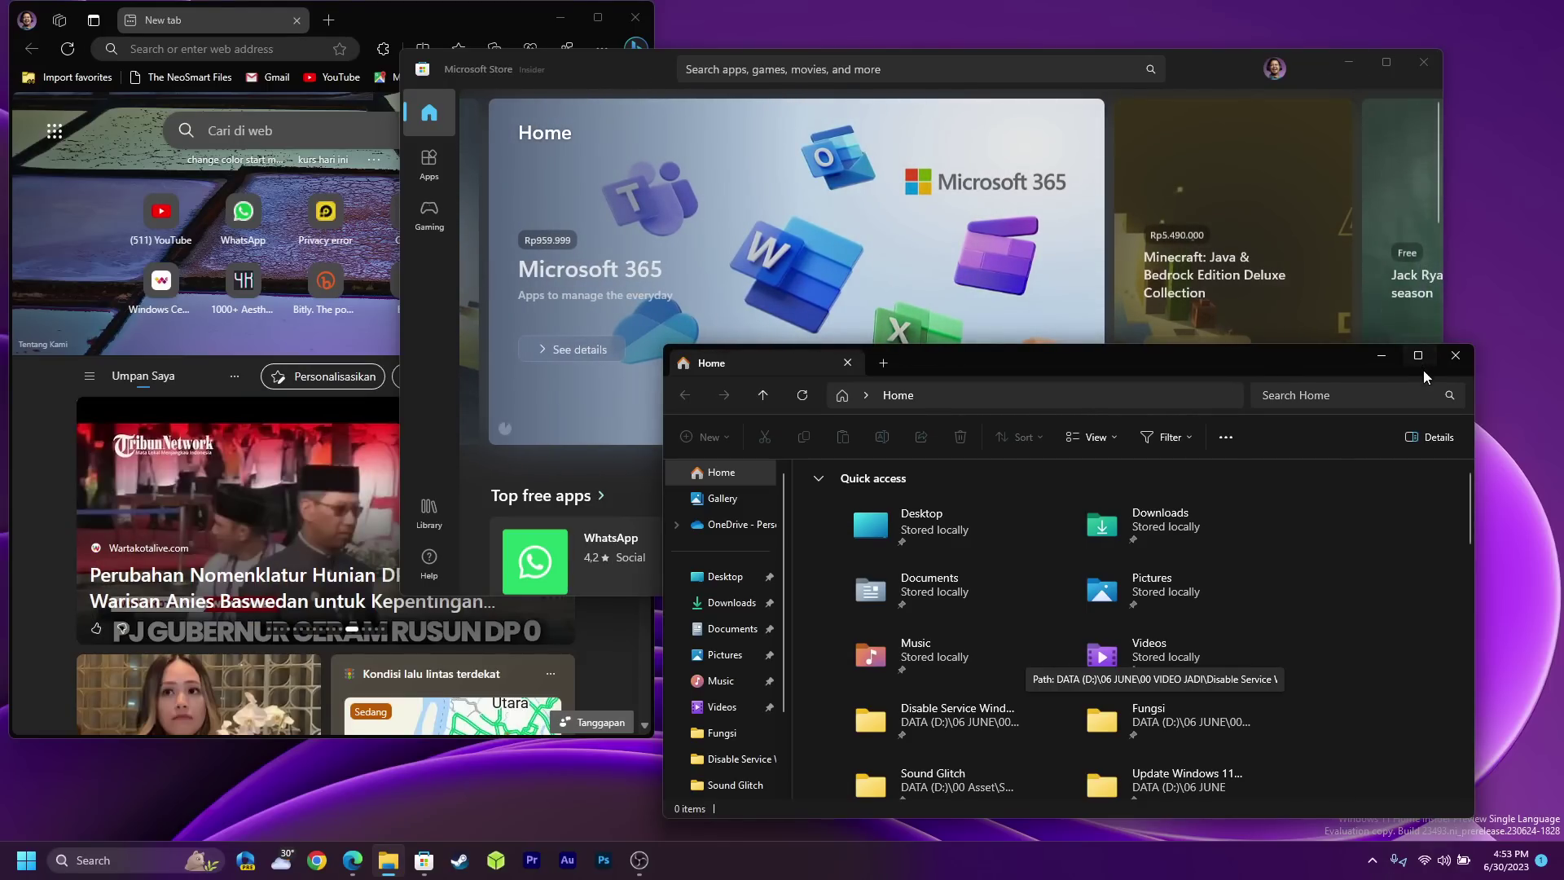
{"action": "mouse_move", "coordinate": [1421, 359]}
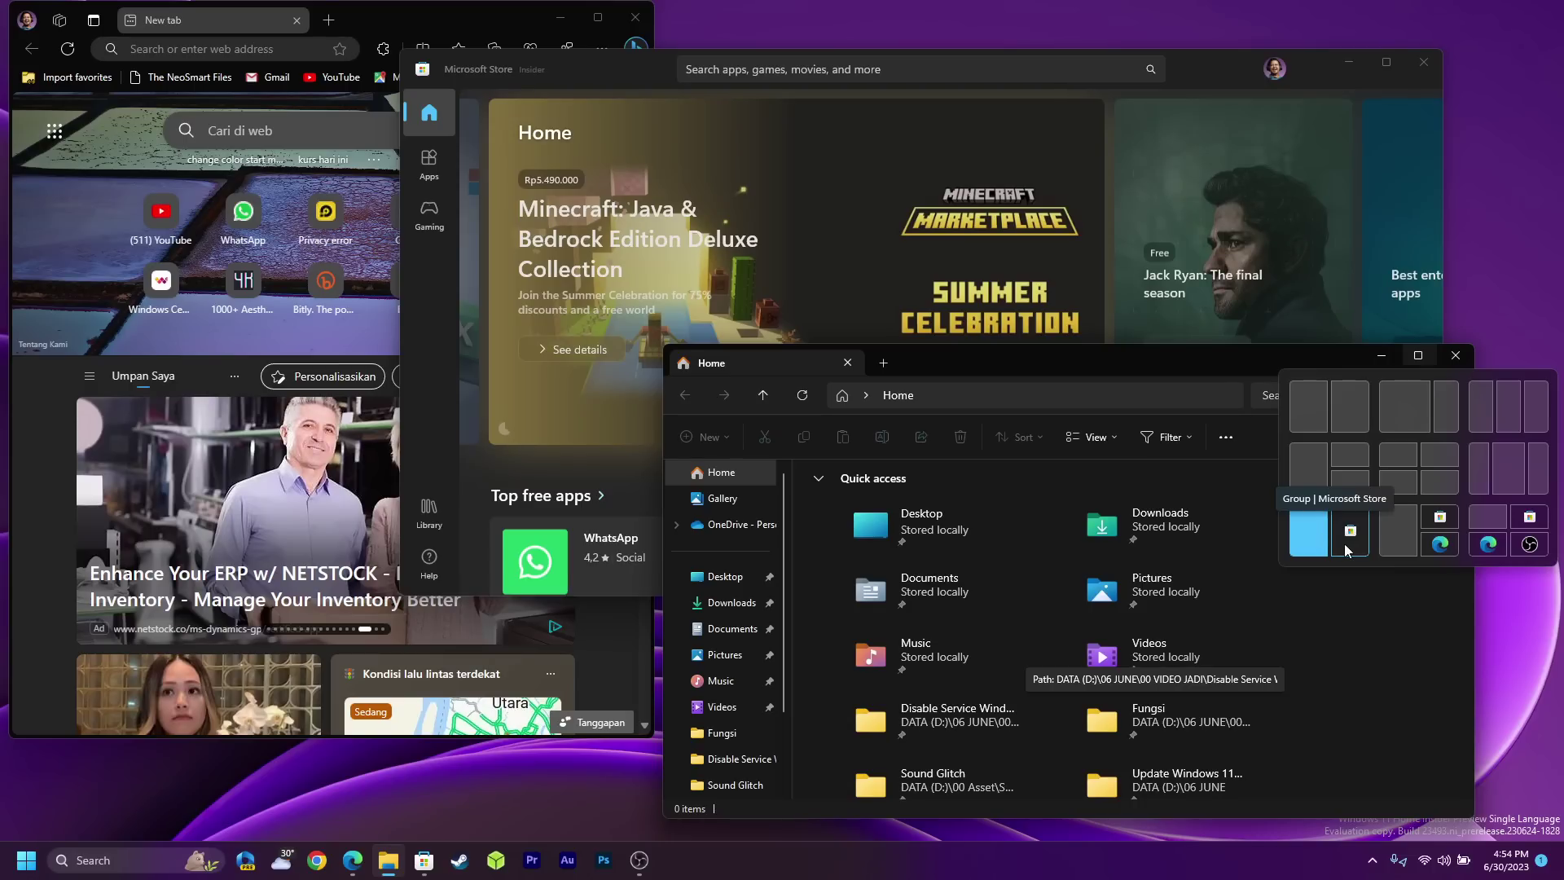
{"action": "left_click", "coordinate": [1404, 526]}
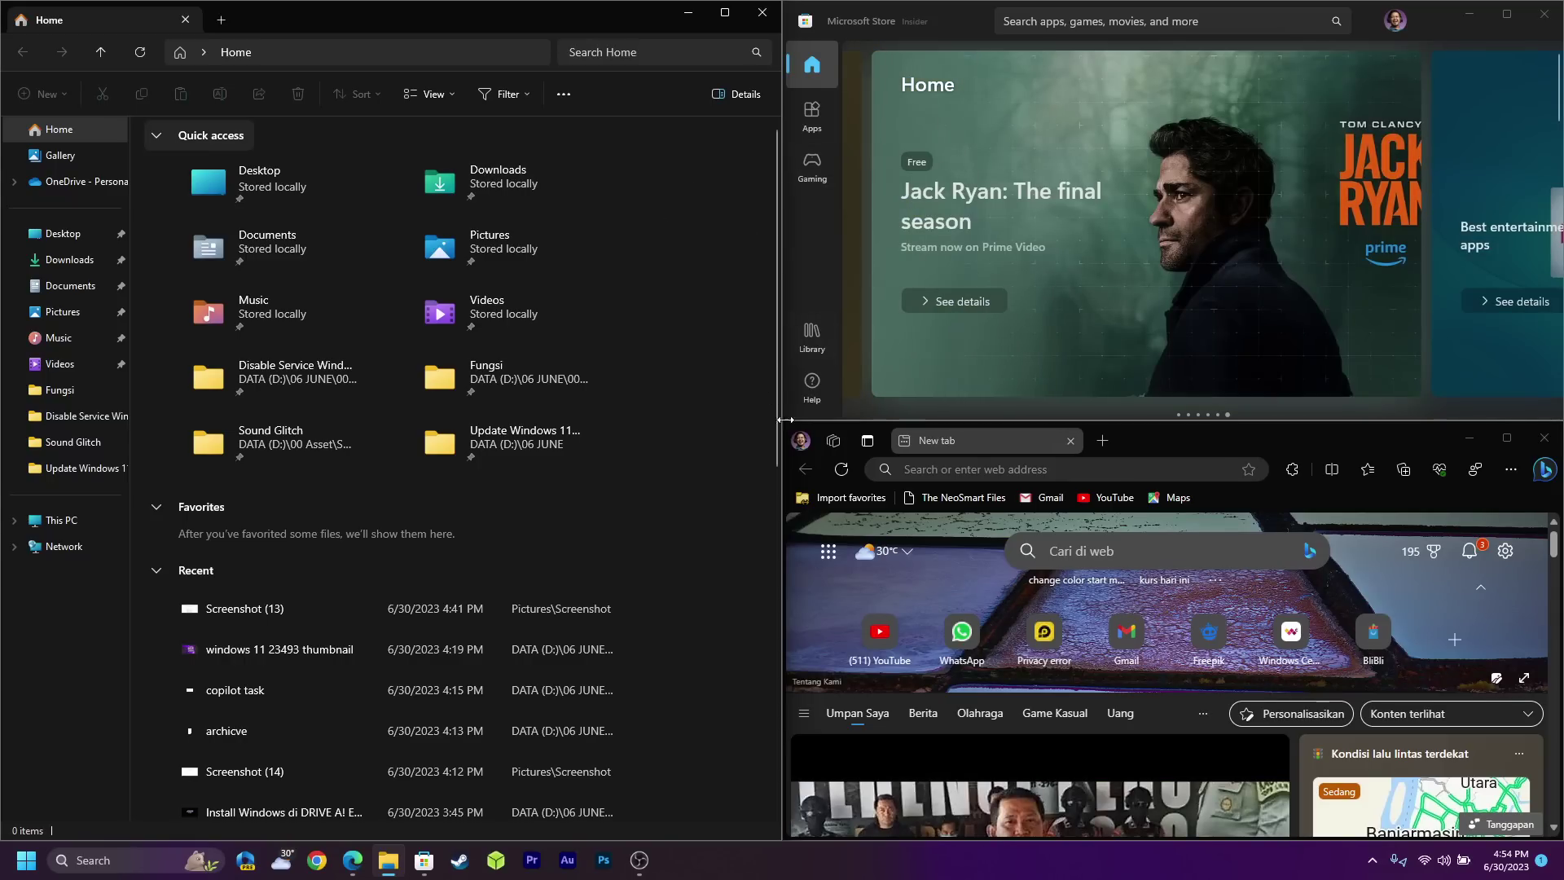
Examine File Explorer's Home page in a restored window, make that window taller, and maximize it again.
{"action": "scroll", "coordinate": [559, 443], "scroll_direction": "down", "scroll_amount": 3}
{"action": "scroll", "coordinate": [559, 443], "scroll_direction": "up", "scroll_amount": 3}
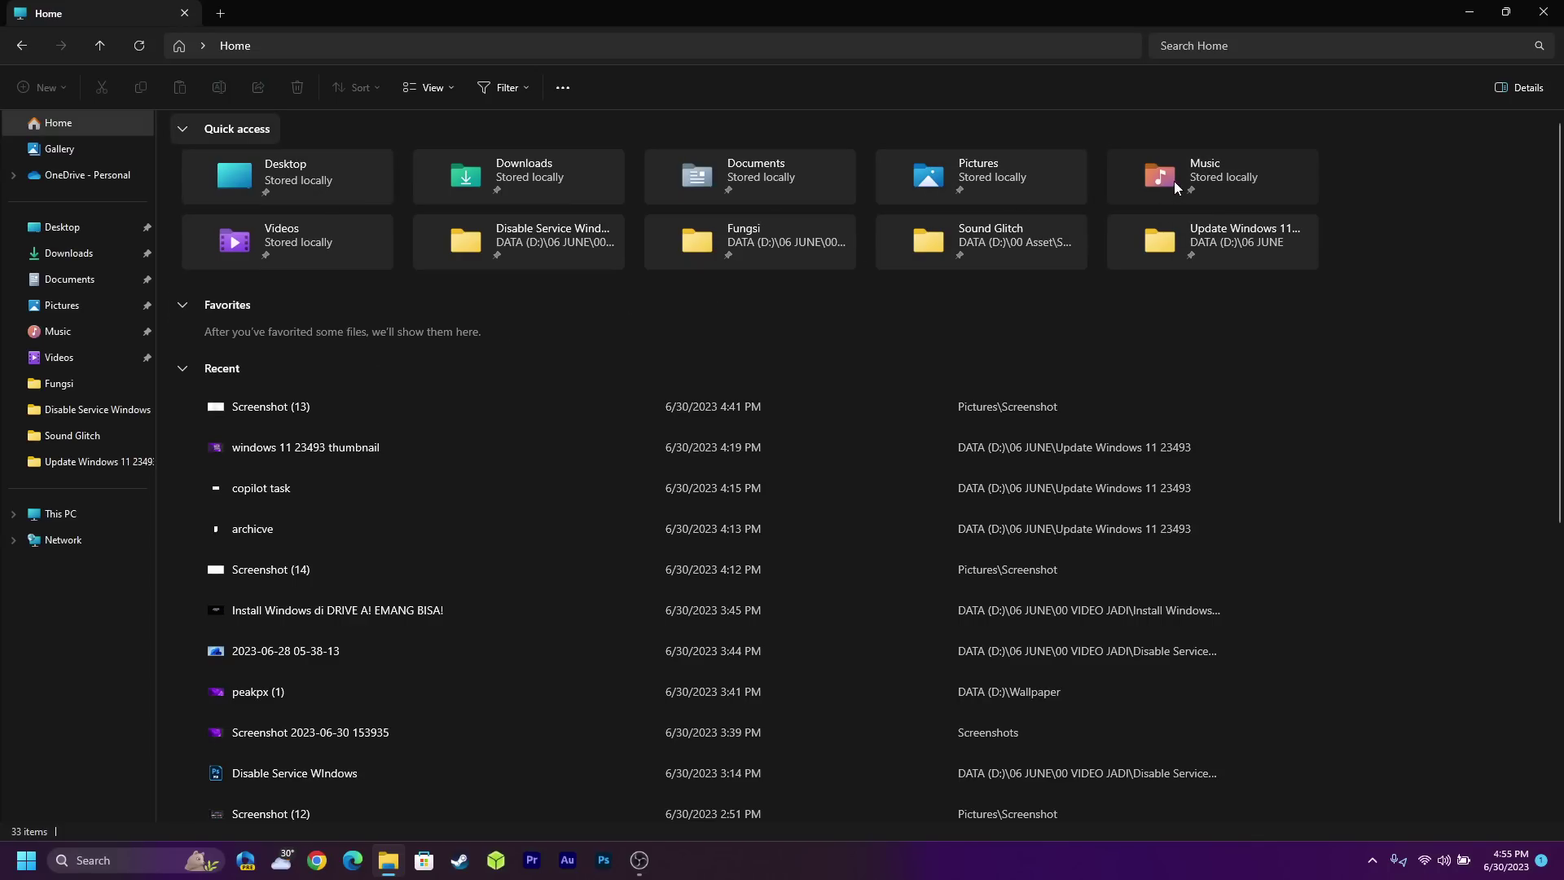
{"action": "left_click", "coordinate": [1509, 13]}
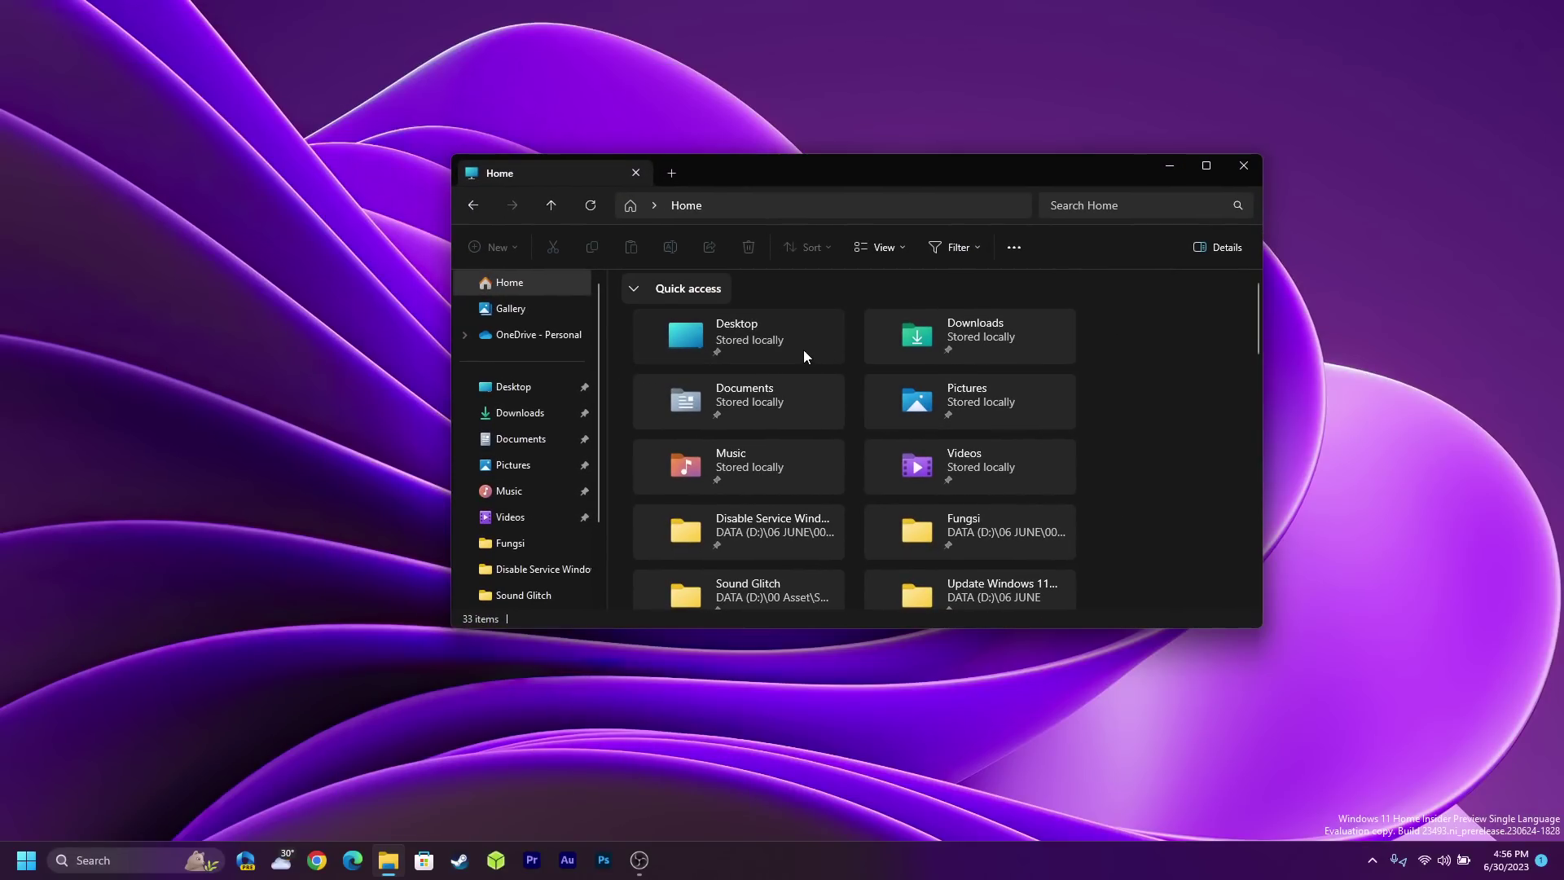
{"action": "scroll", "coordinate": [803, 350], "scroll_direction": "down", "scroll_amount": 8}
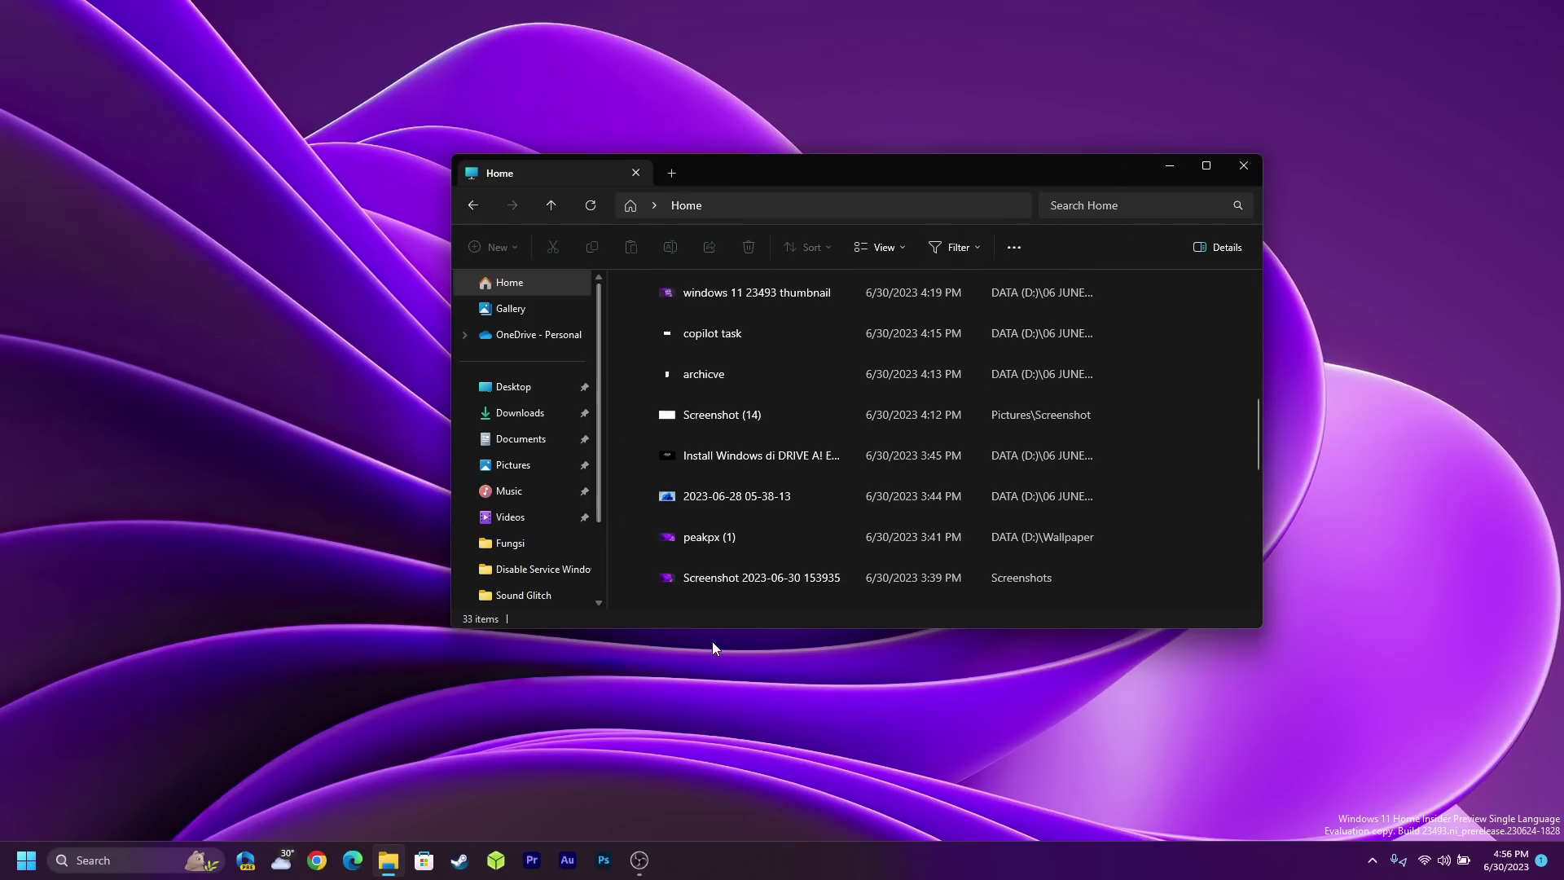
{"action": "left_click_drag", "start_coordinate": [723, 628], "coordinate": [713, 756]}
{"action": "scroll", "coordinate": [875, 472], "scroll_direction": "up", "scroll_amount": 3}
{"action": "scroll", "coordinate": [876, 468], "scroll_direction": "up", "scroll_amount": 3}
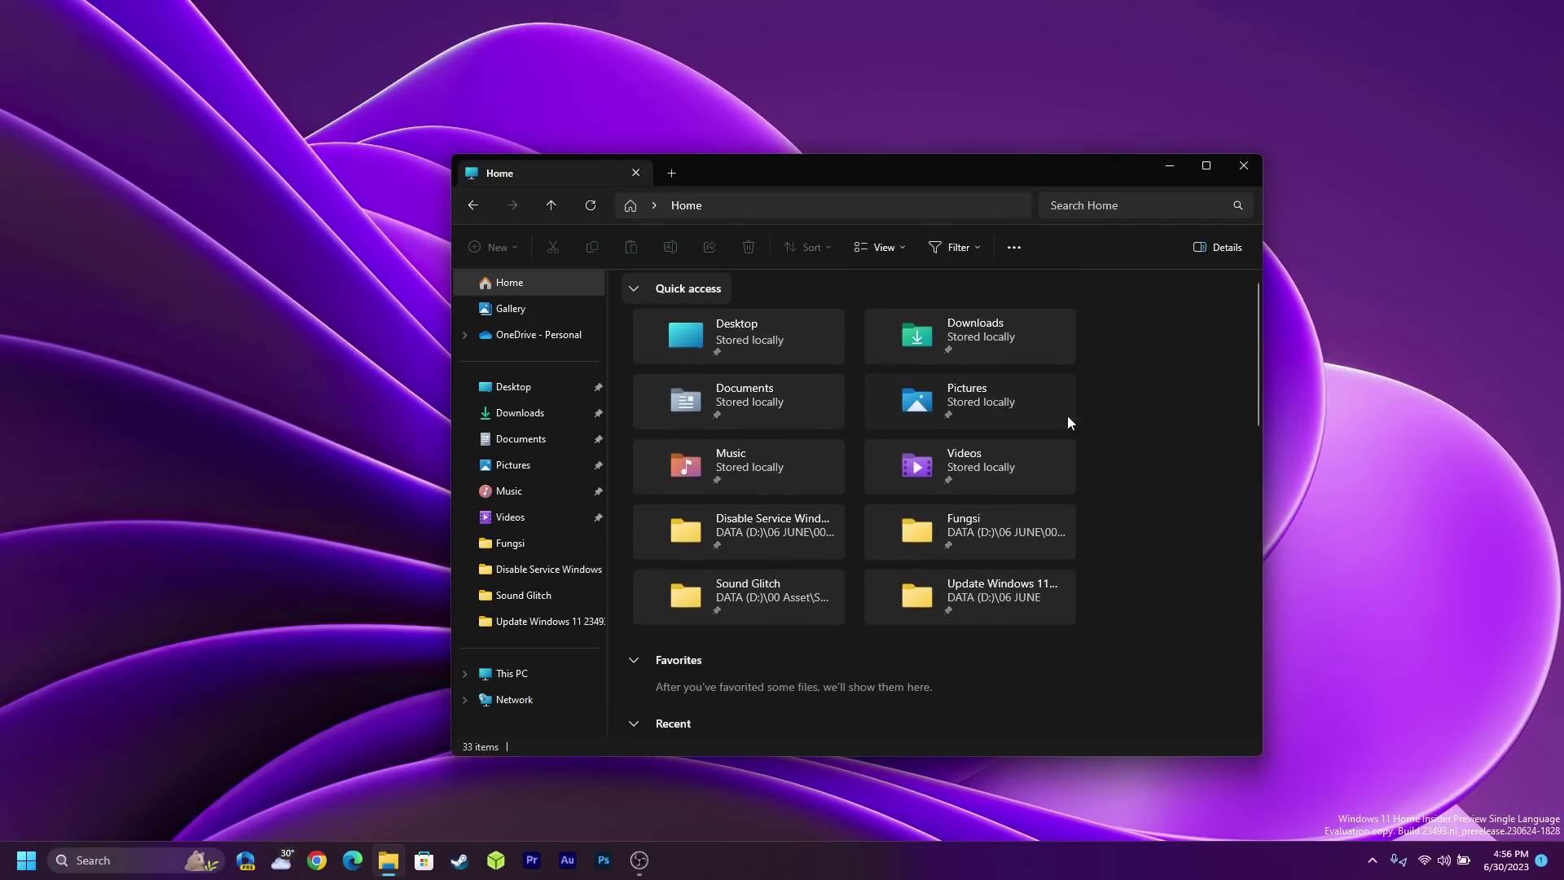
{"action": "left_click", "coordinate": [1206, 166]}
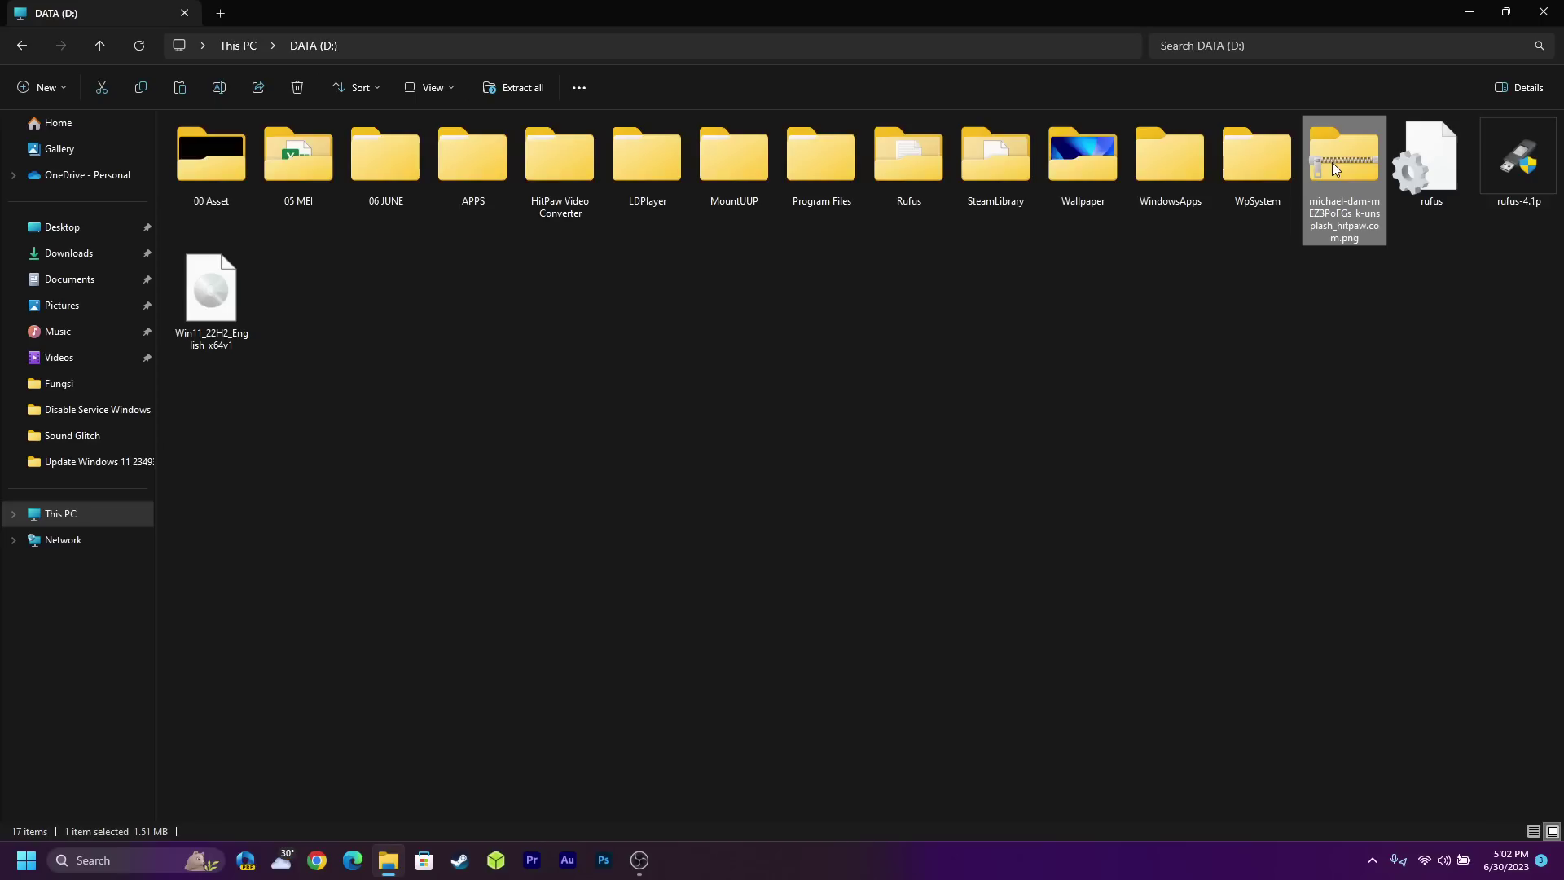
Check the properties of the compressed archive folder in DATA (D:) and close the properties window.
{"action": "right_click", "coordinate": [1333, 161]}
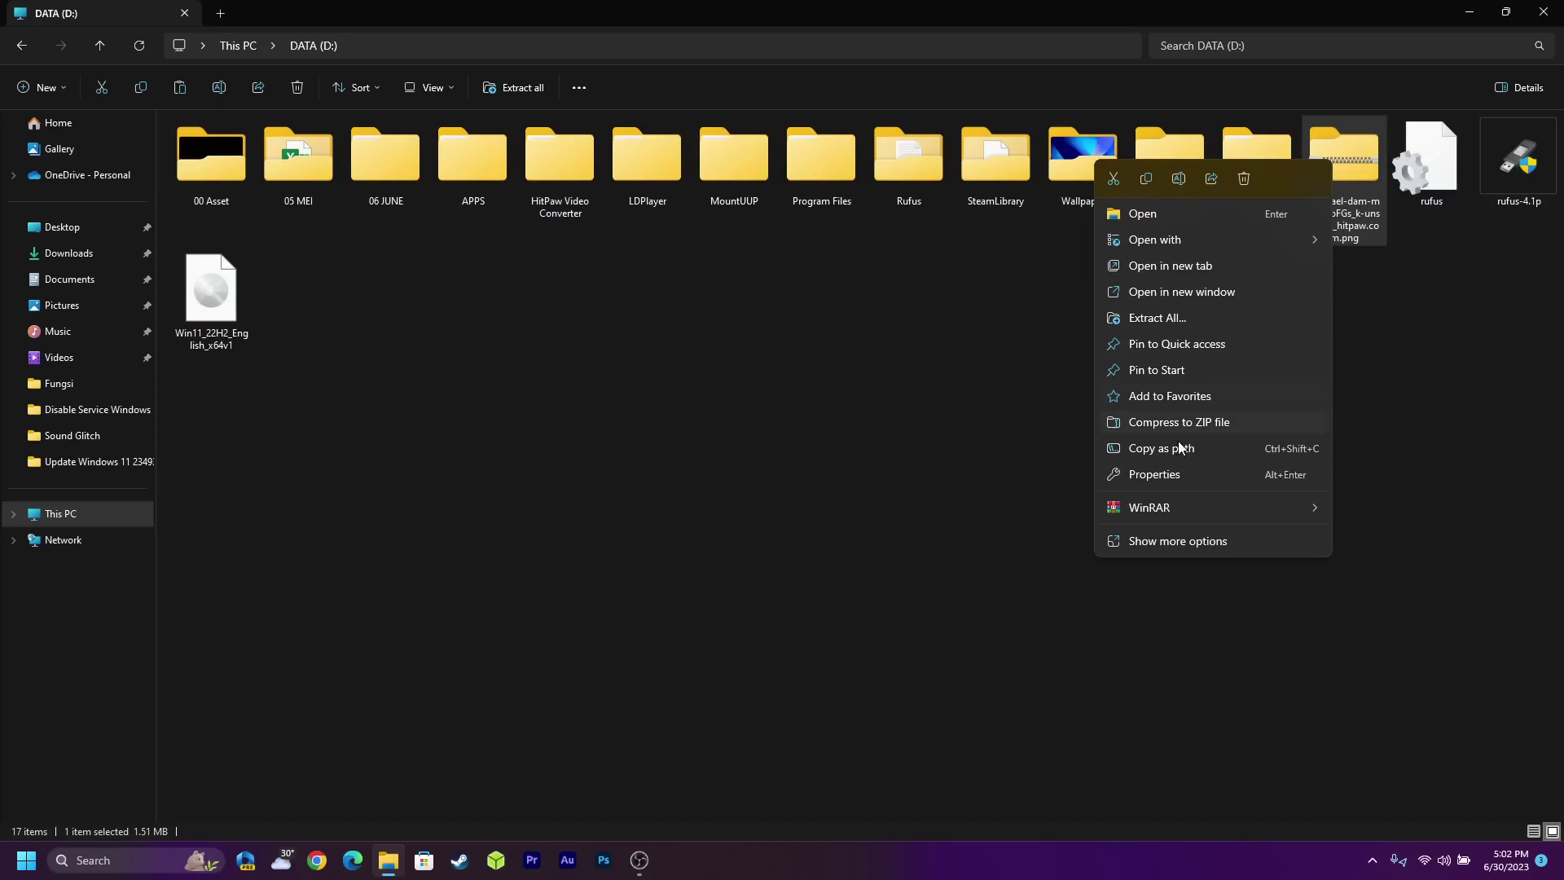
{"action": "left_click", "coordinate": [1164, 476]}
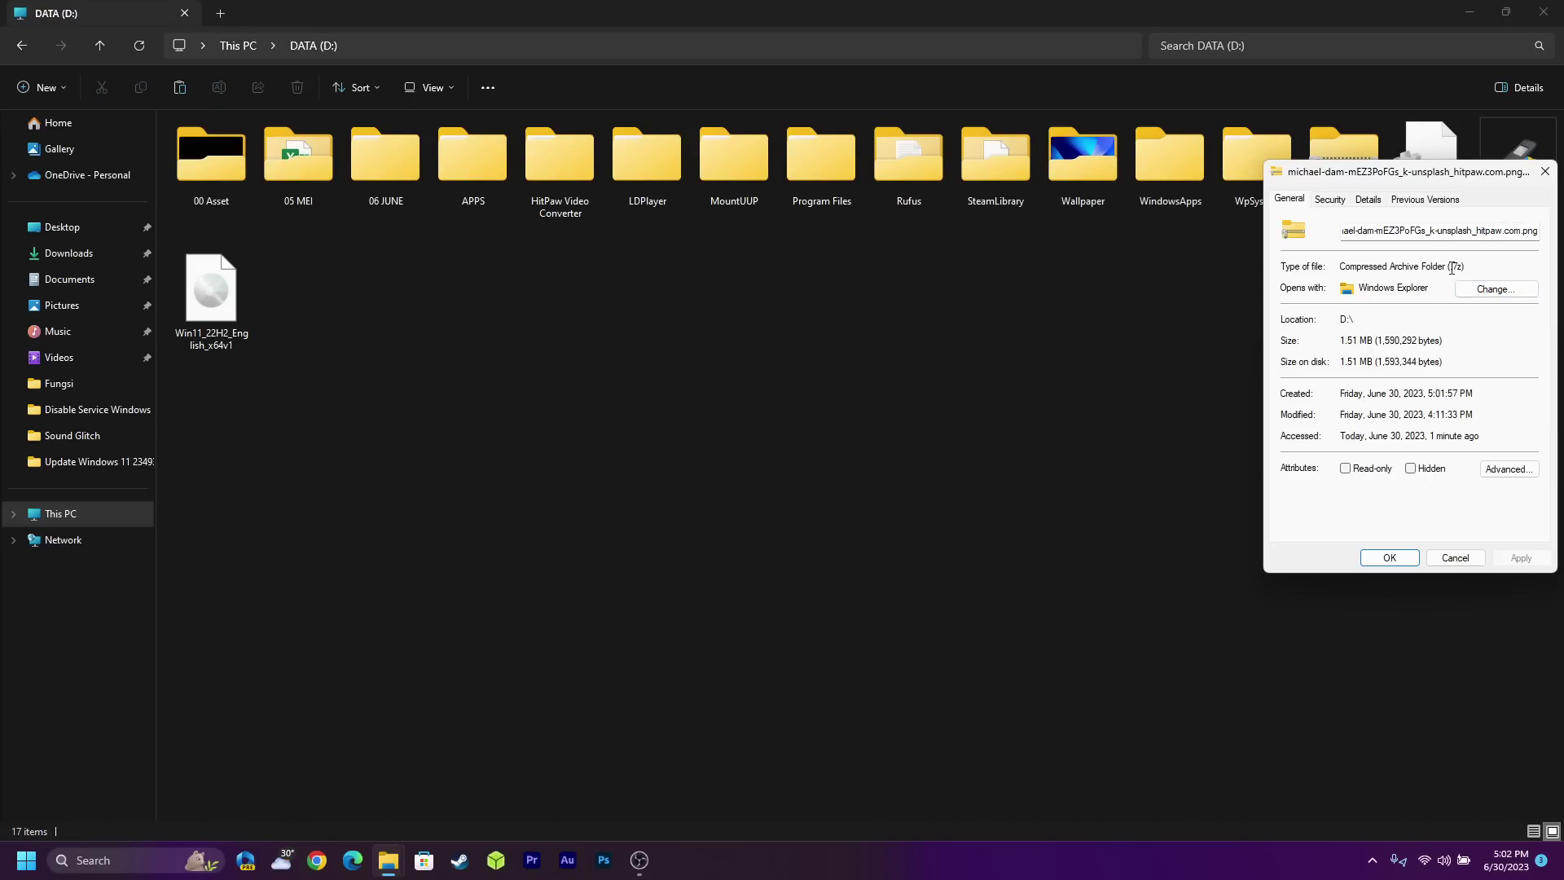
{"action": "left_click", "coordinate": [1544, 171]}
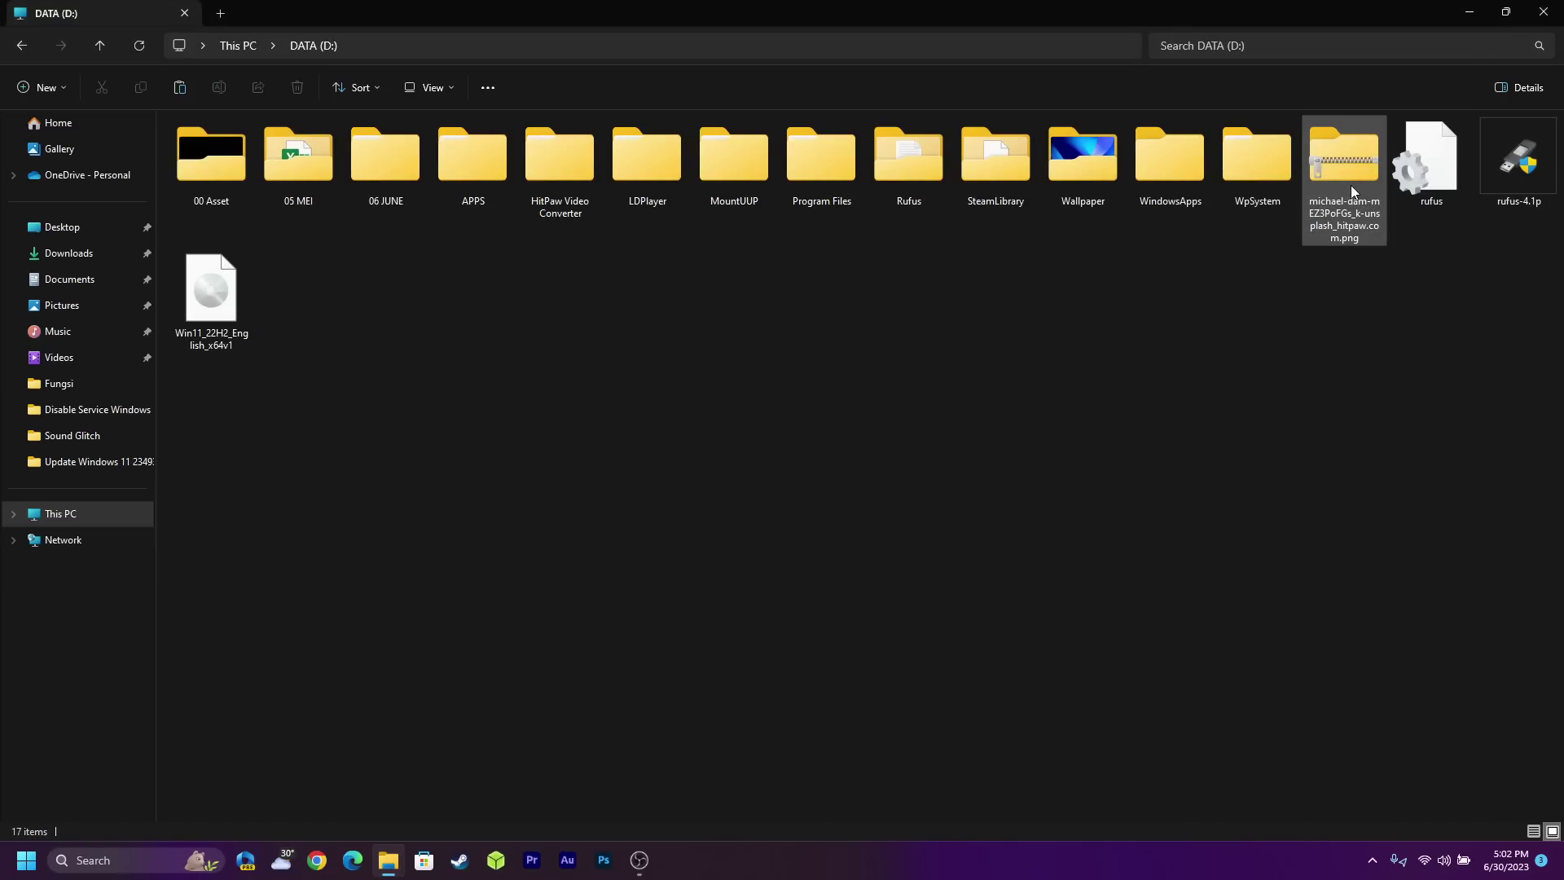
Open the compressed archive in File Explorer and copy the PNG file inside it.
{"action": "double_click", "coordinate": [1331, 140]}
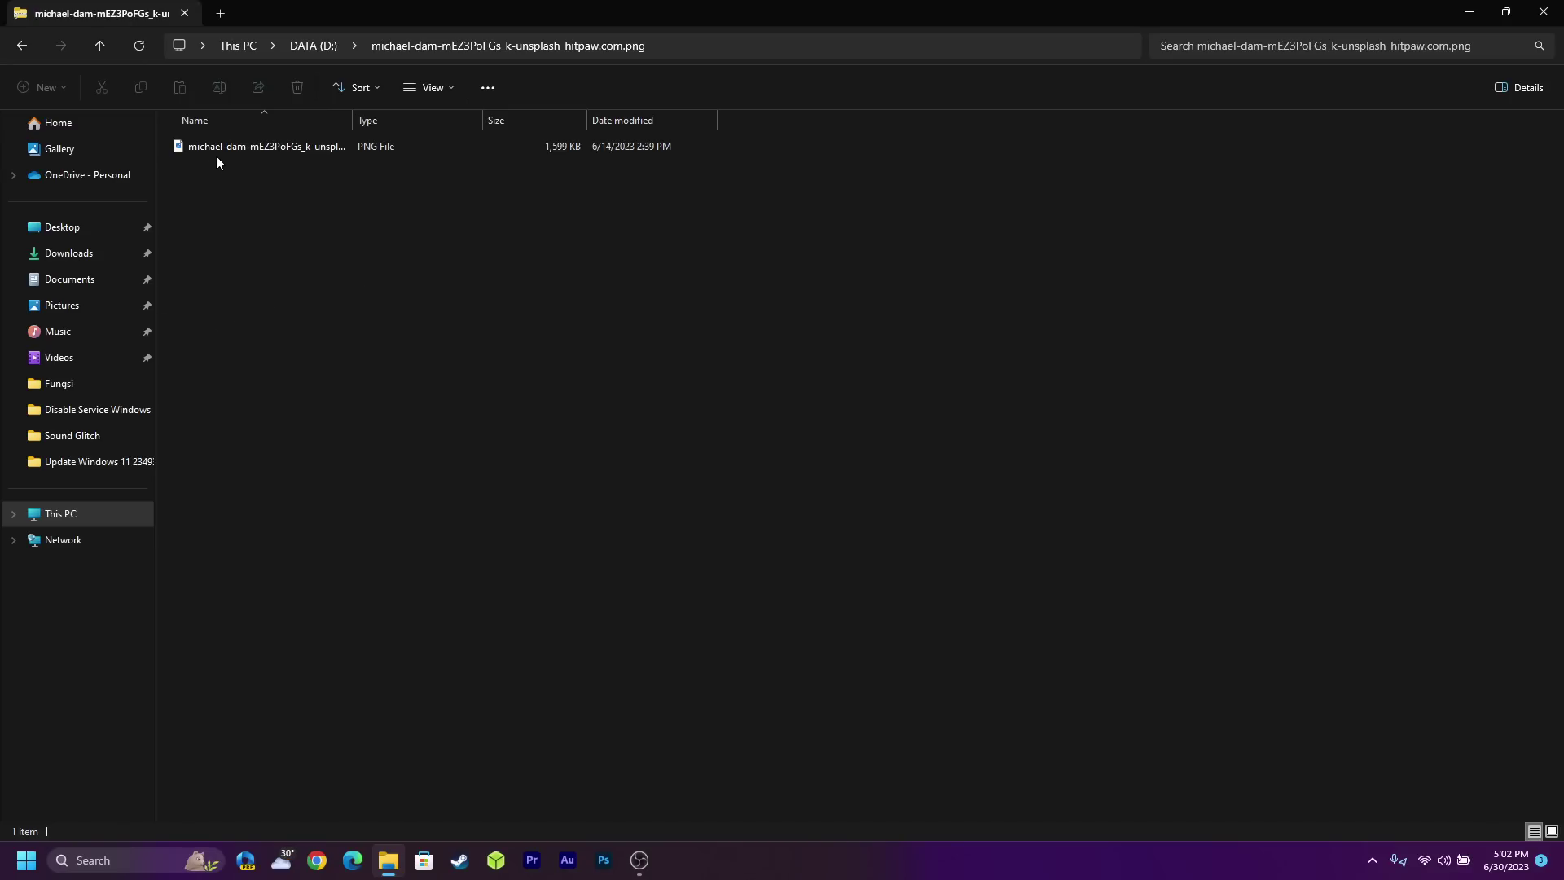
{"action": "left_click", "coordinate": [224, 154]}
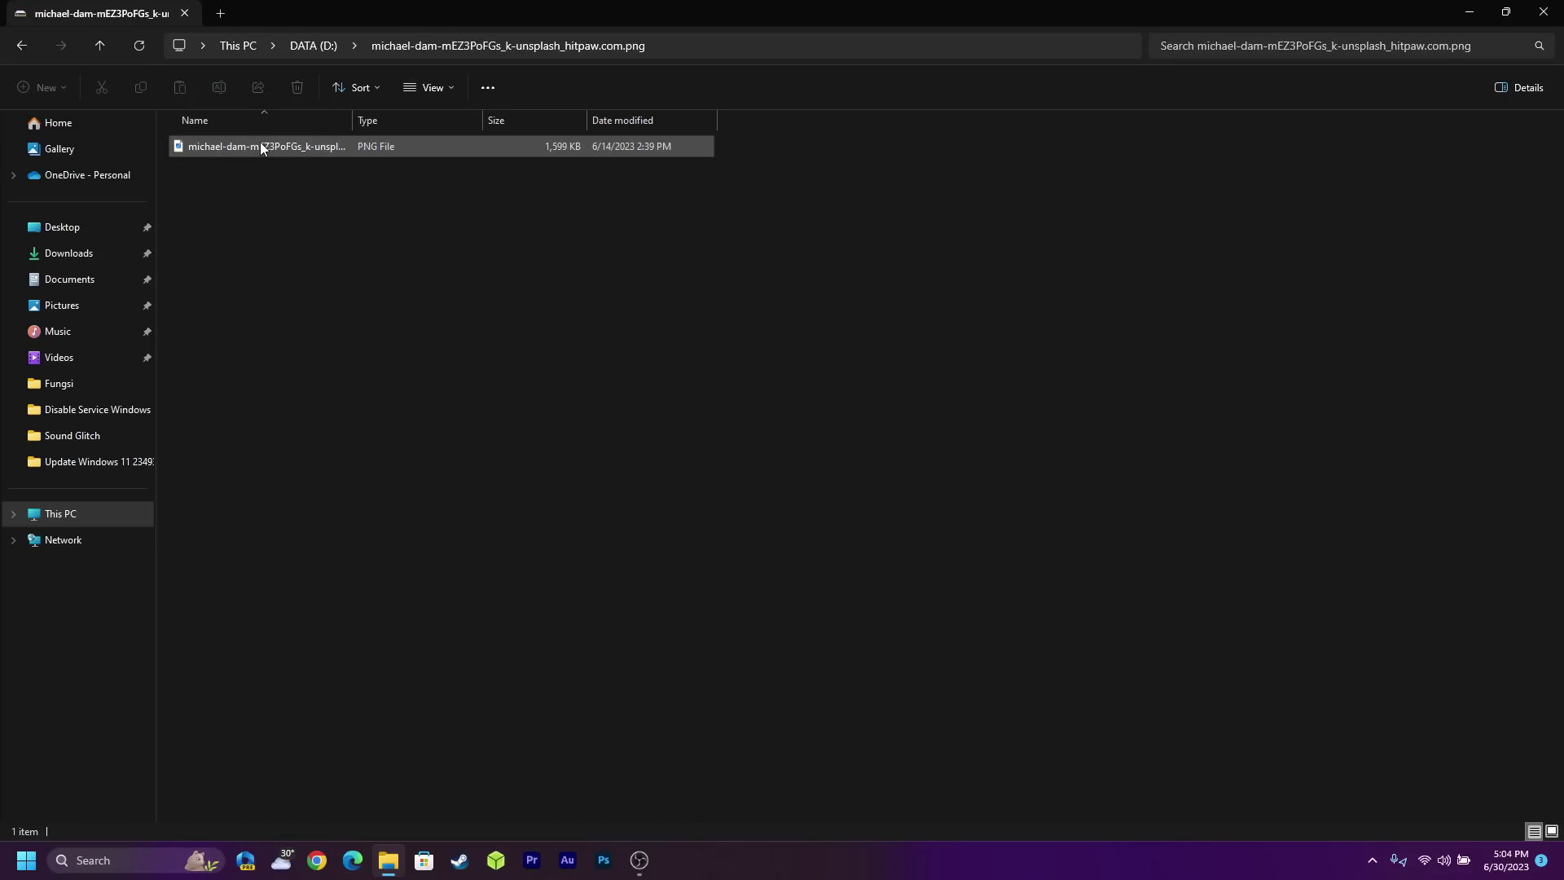
{"action": "left_click", "coordinate": [261, 142]}
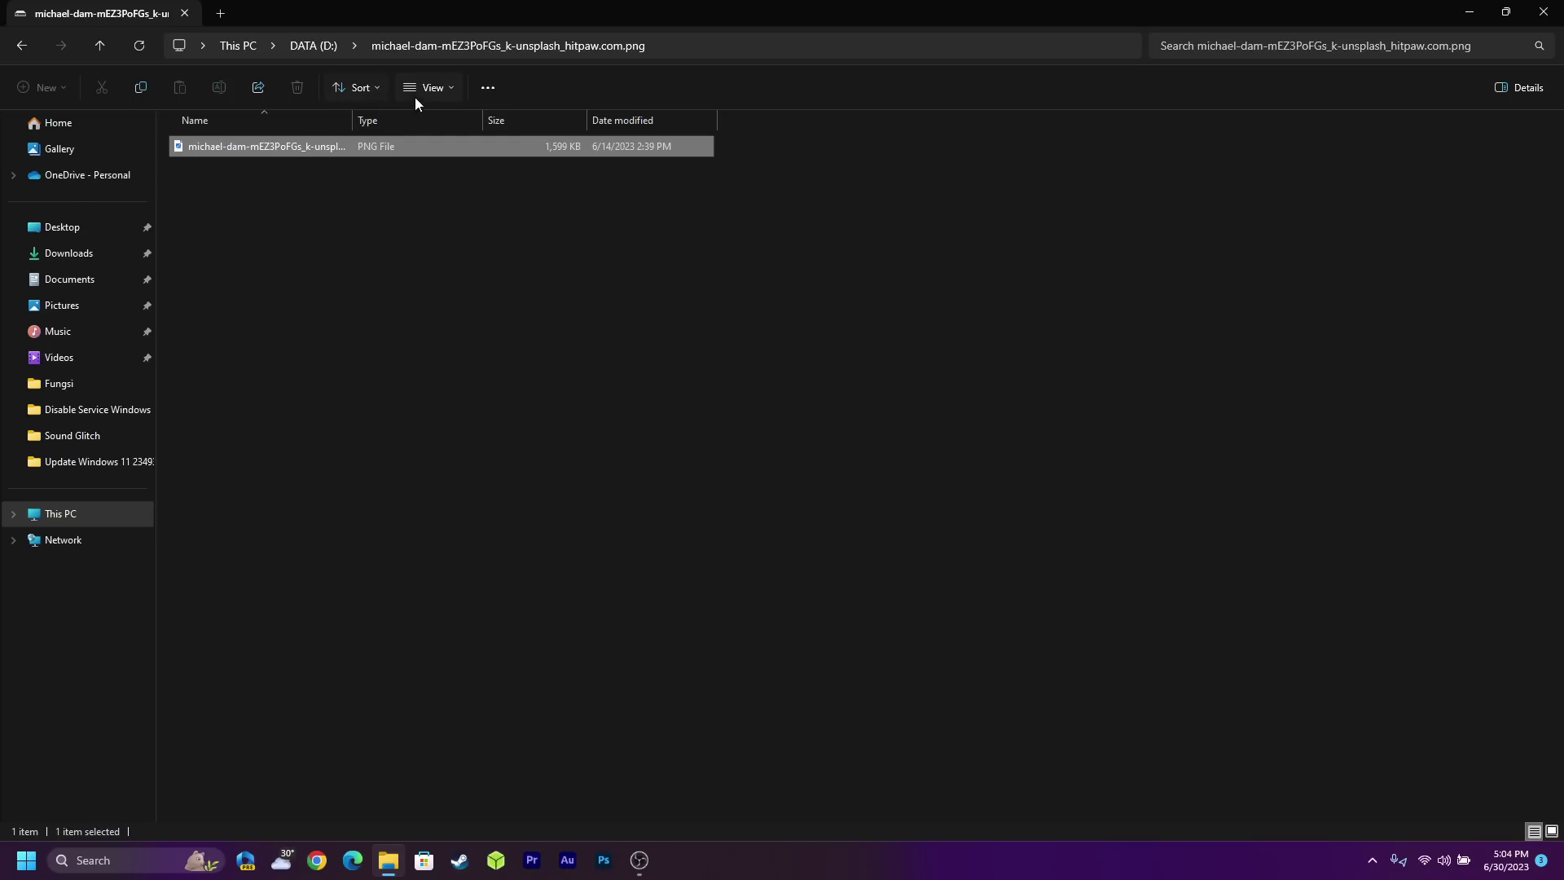
{"action": "left_click", "coordinate": [487, 87]}
{"action": "left_click", "coordinate": [412, 181]}
{"action": "left_click", "coordinate": [304, 150]}
{"action": "left_click", "coordinate": [139, 89]}
Paste the copied PNG into the root of DATA (D:), then view the image and close the viewer.
{"action": "key", "text": "alt+Up"}
{"action": "right_click", "coordinate": [463, 443]}
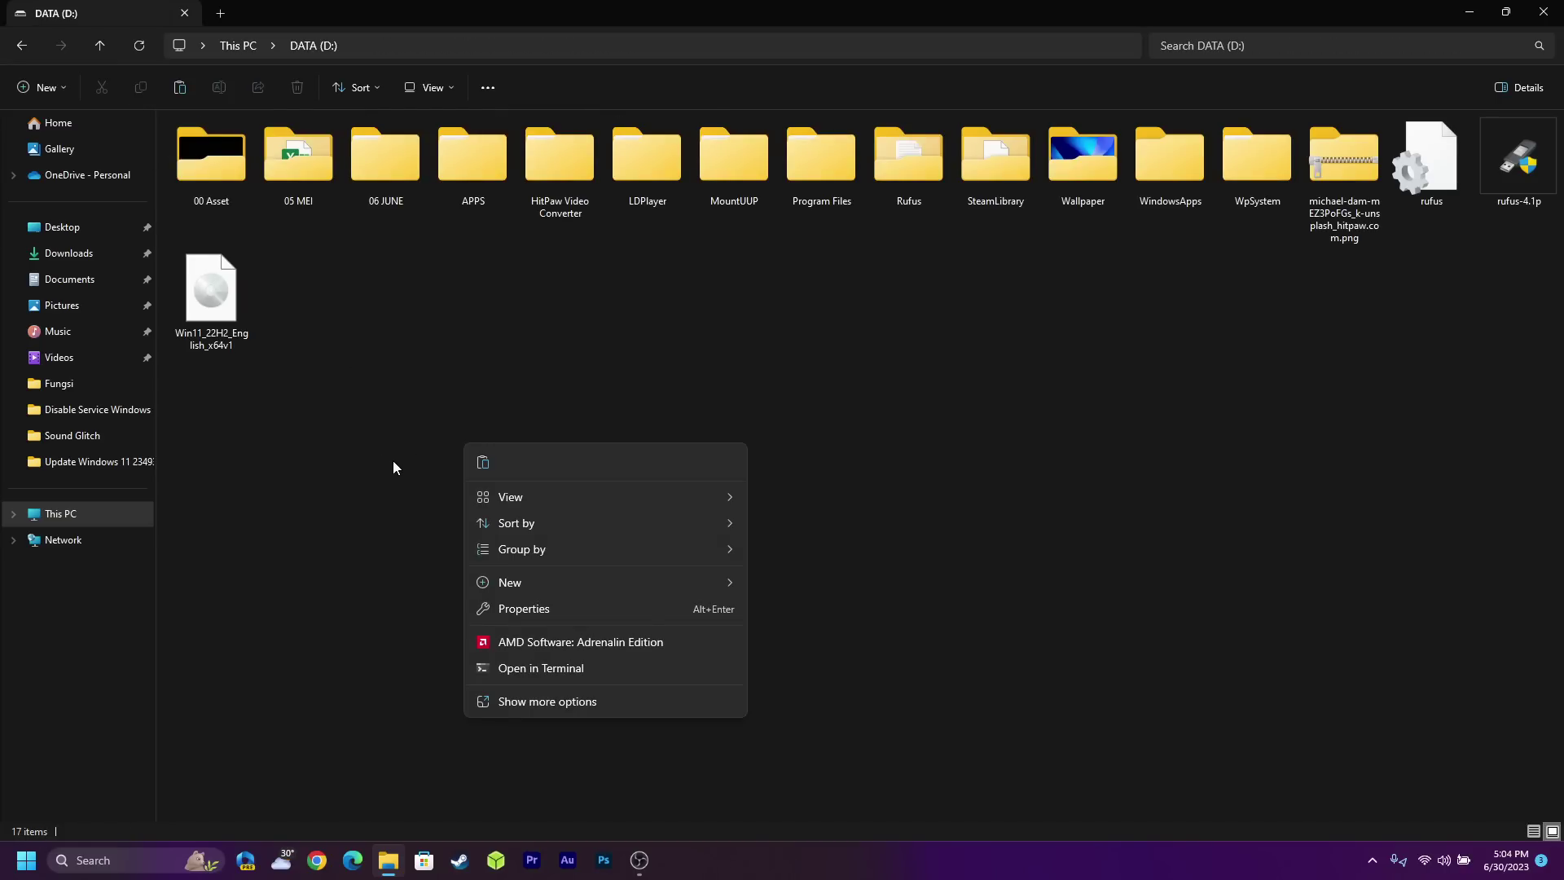
{"action": "left_click", "coordinate": [482, 463]}
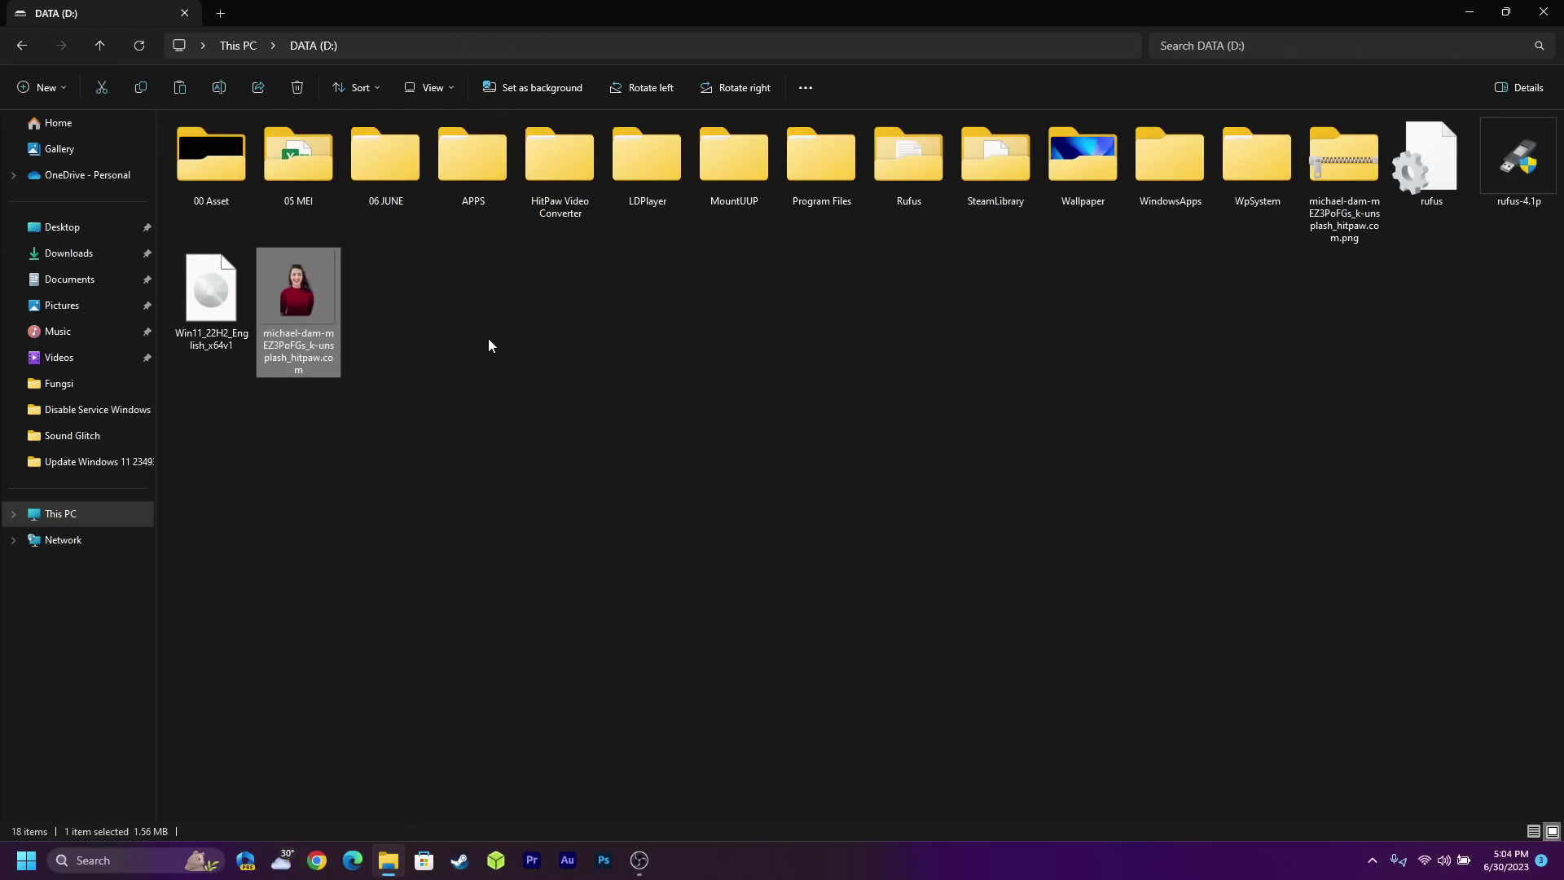
{"action": "double_click", "coordinate": [298, 293]}
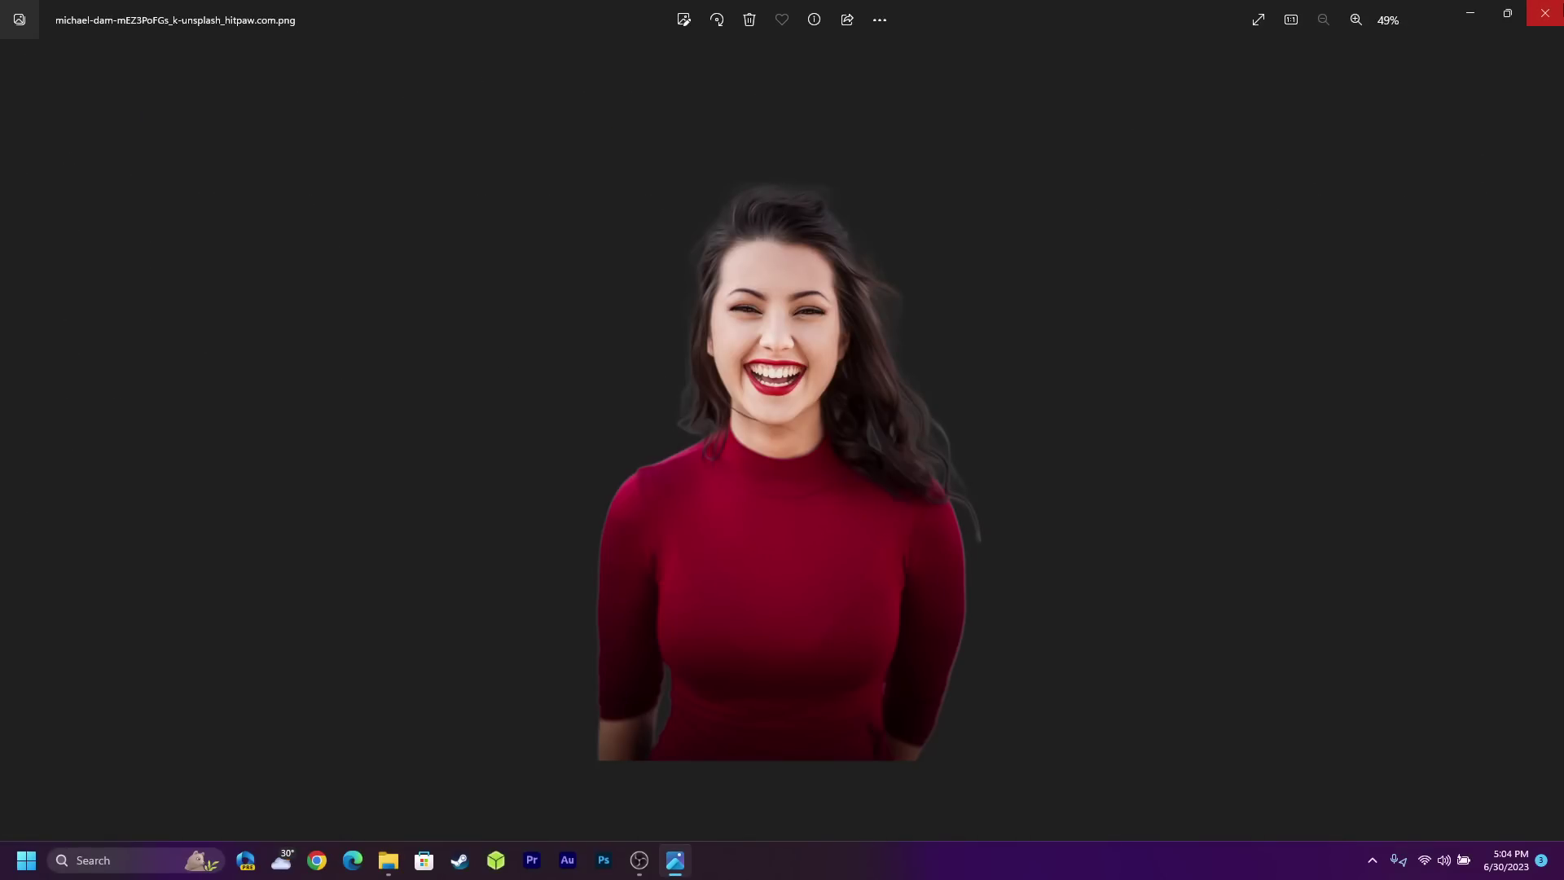
{"action": "left_click", "coordinate": [1545, 13]}
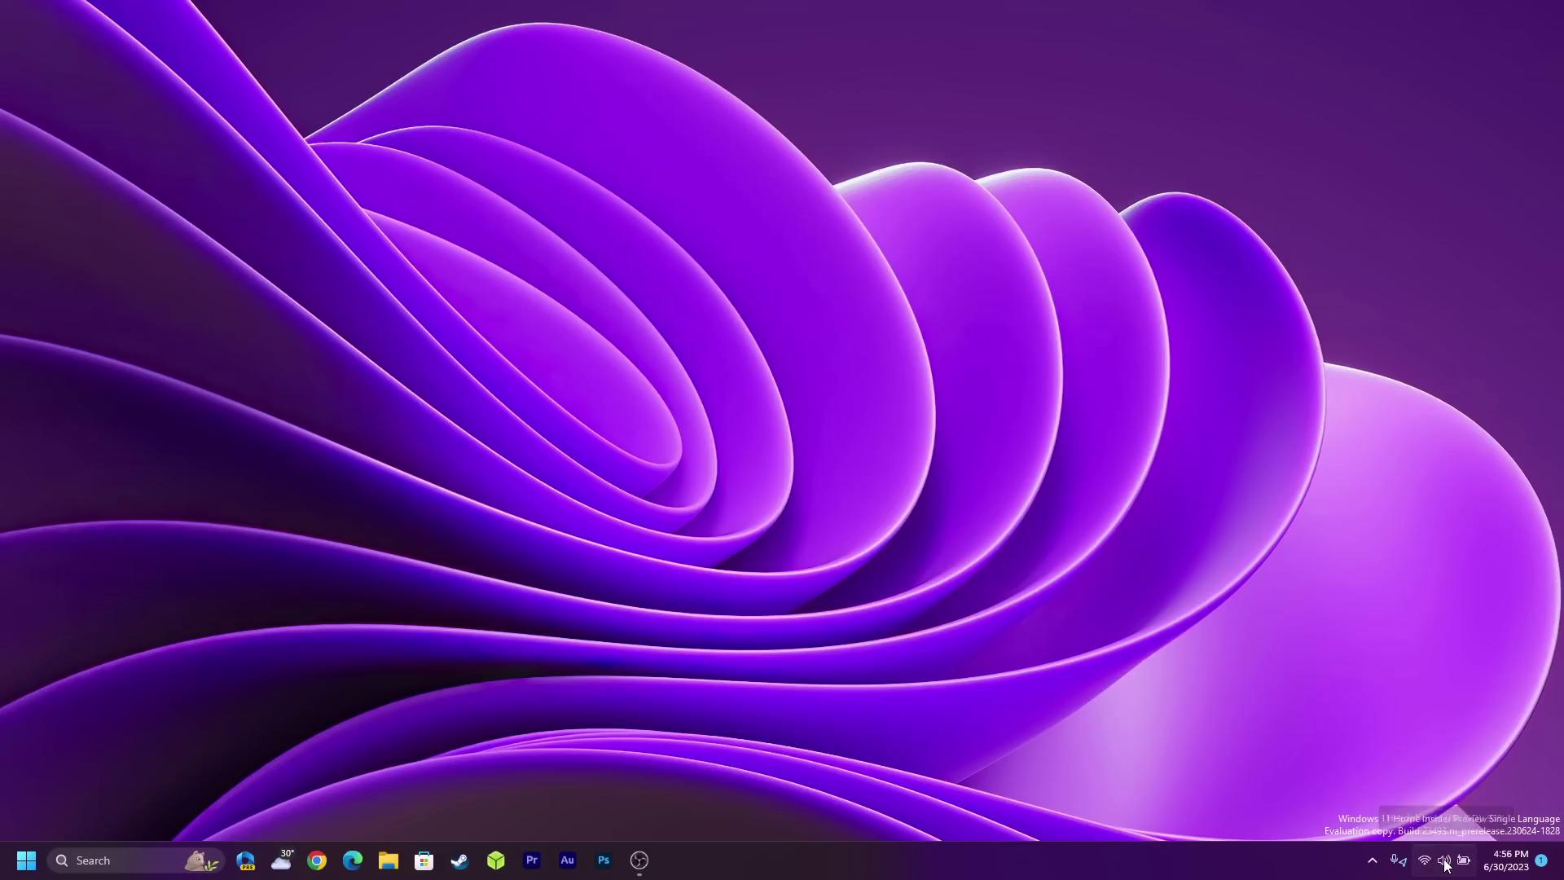
Open the sound output page in quick settings and examine its output devices, spatial sound options and volume mixer.
{"action": "left_click", "coordinate": [1444, 861]}
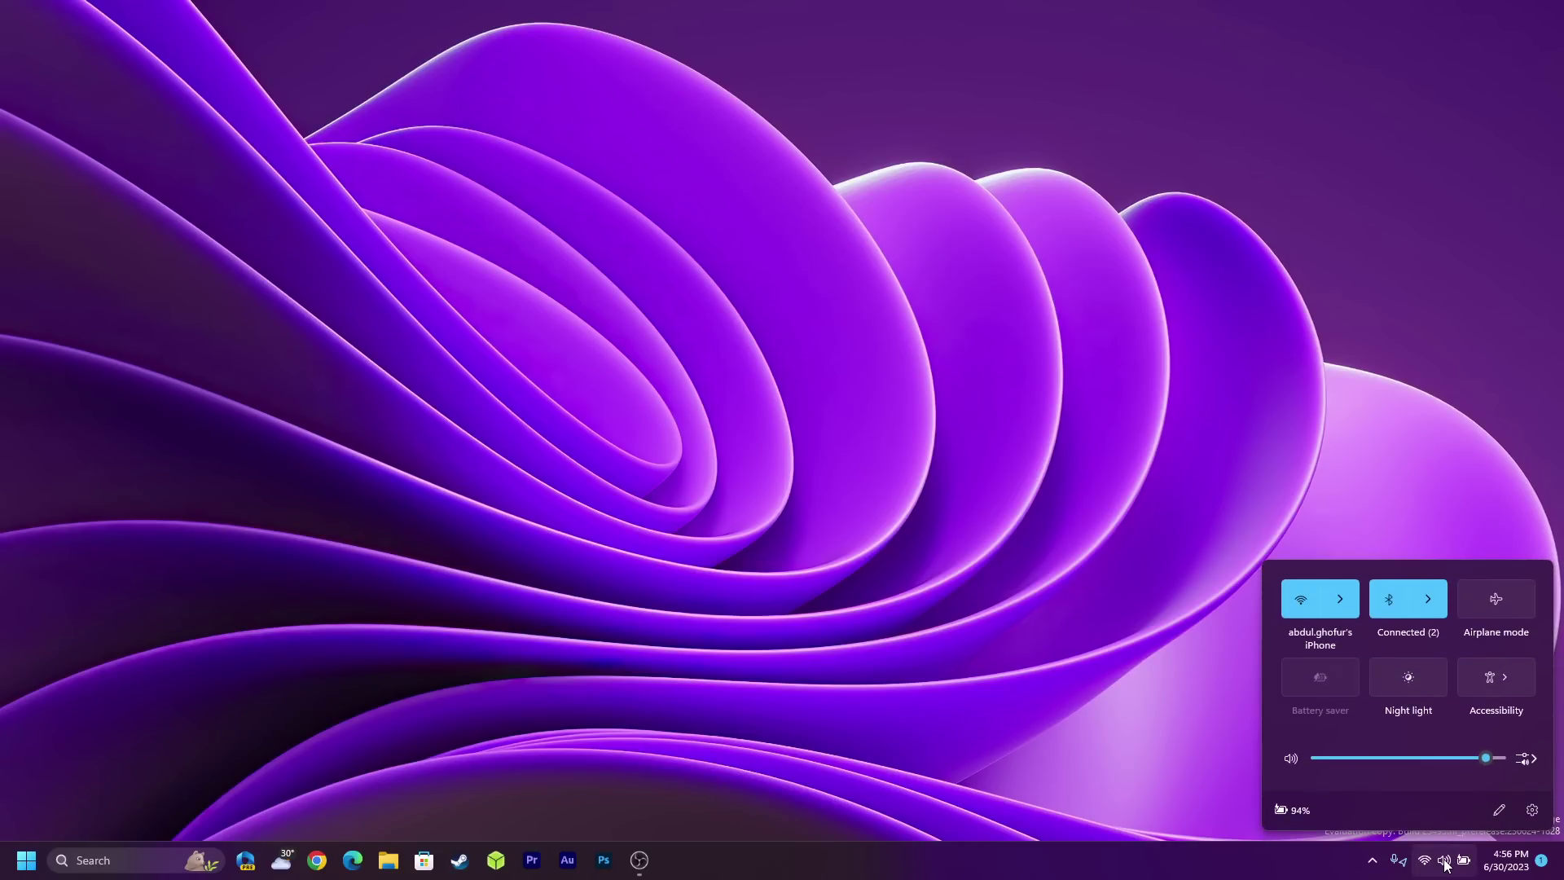
{"action": "left_click", "coordinate": [1521, 762]}
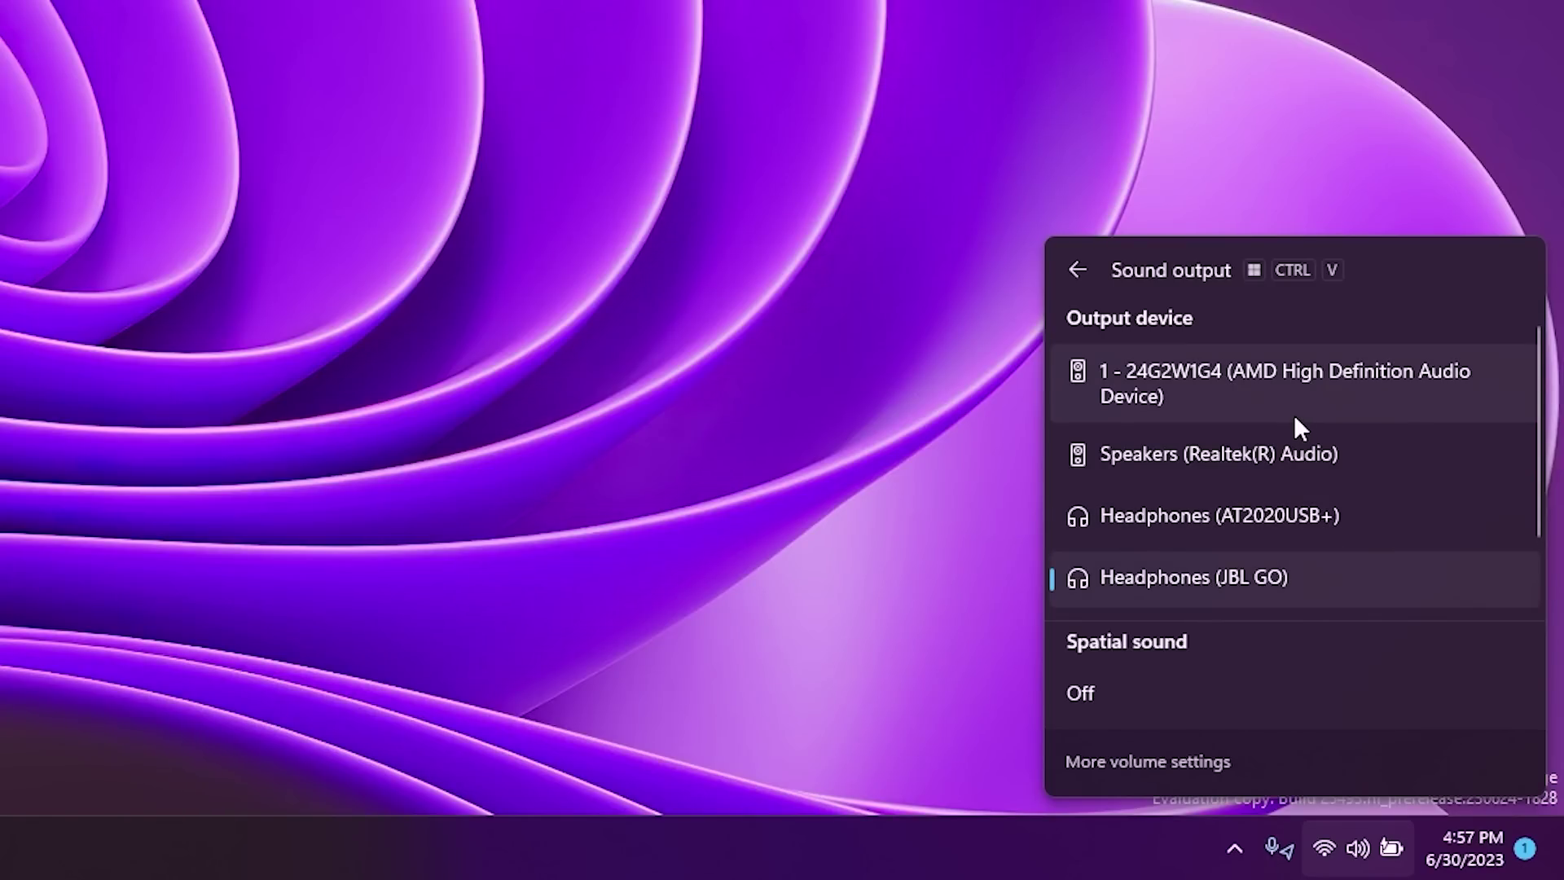
{"action": "scroll", "coordinate": [1296, 424], "scroll_direction": "down", "scroll_amount": 3}
{"action": "scroll", "coordinate": [1291, 432], "scroll_direction": "up", "scroll_amount": 3}
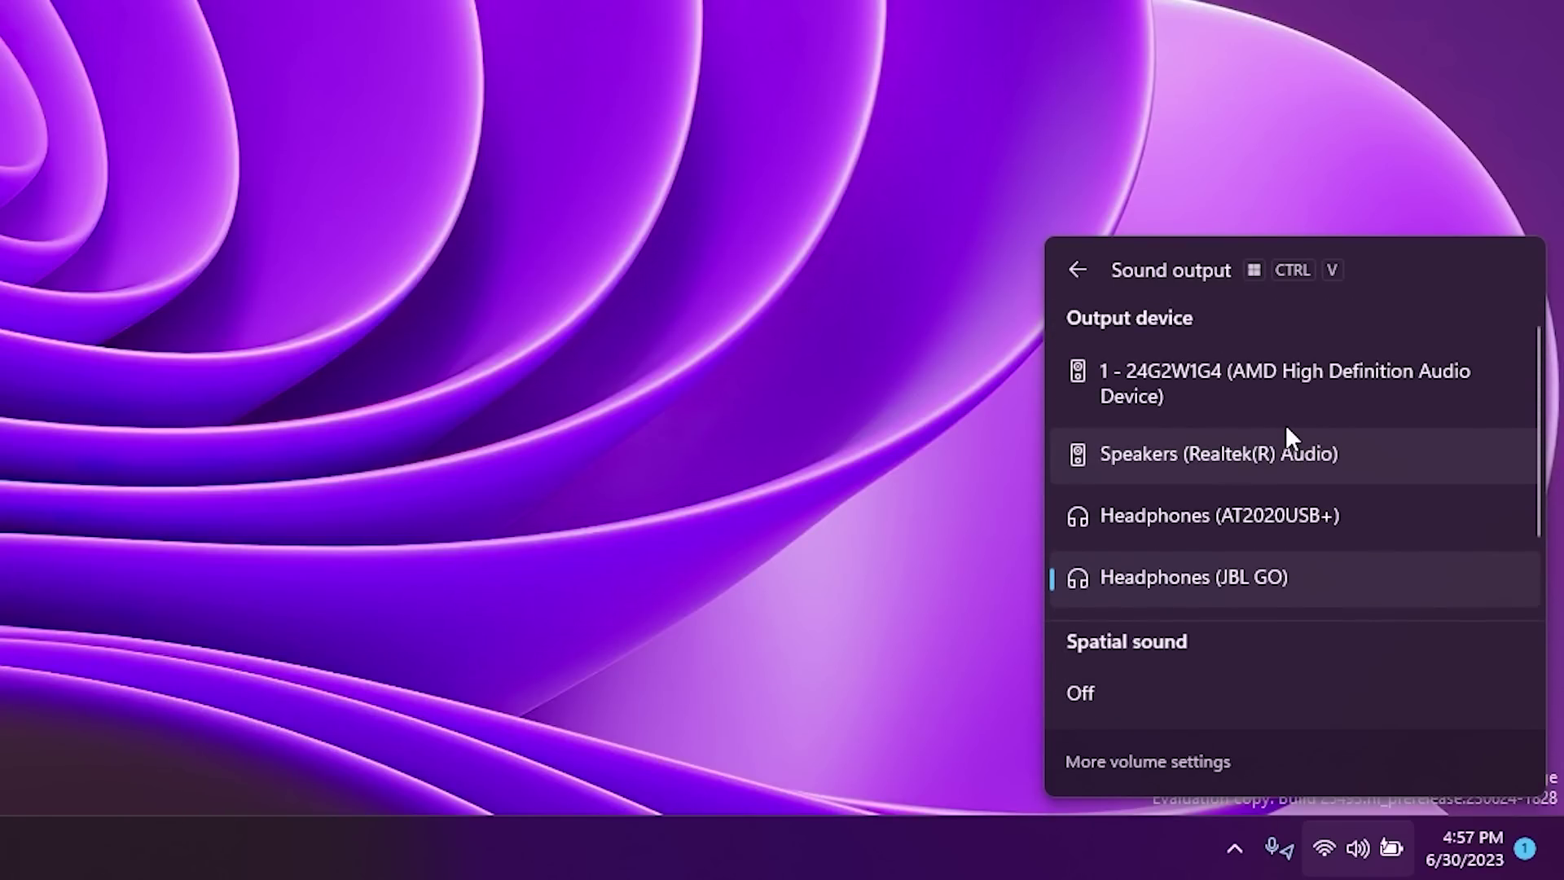
{"action": "scroll", "coordinate": [1182, 440], "scroll_direction": "down", "scroll_amount": 2}
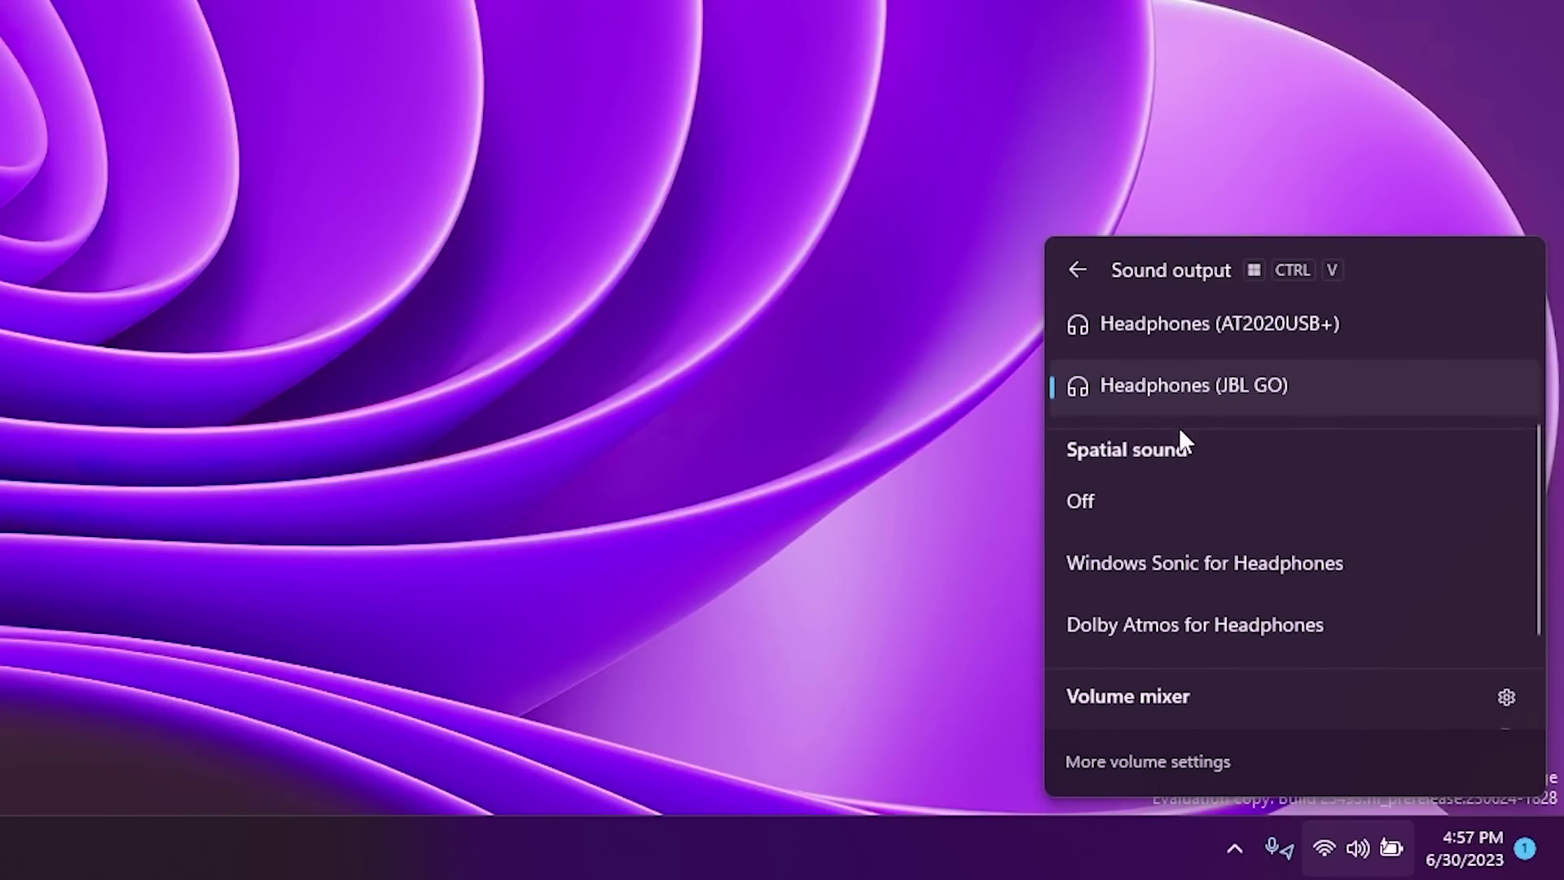
{"action": "scroll", "coordinate": [1179, 432], "scroll_direction": "down", "scroll_amount": 2}
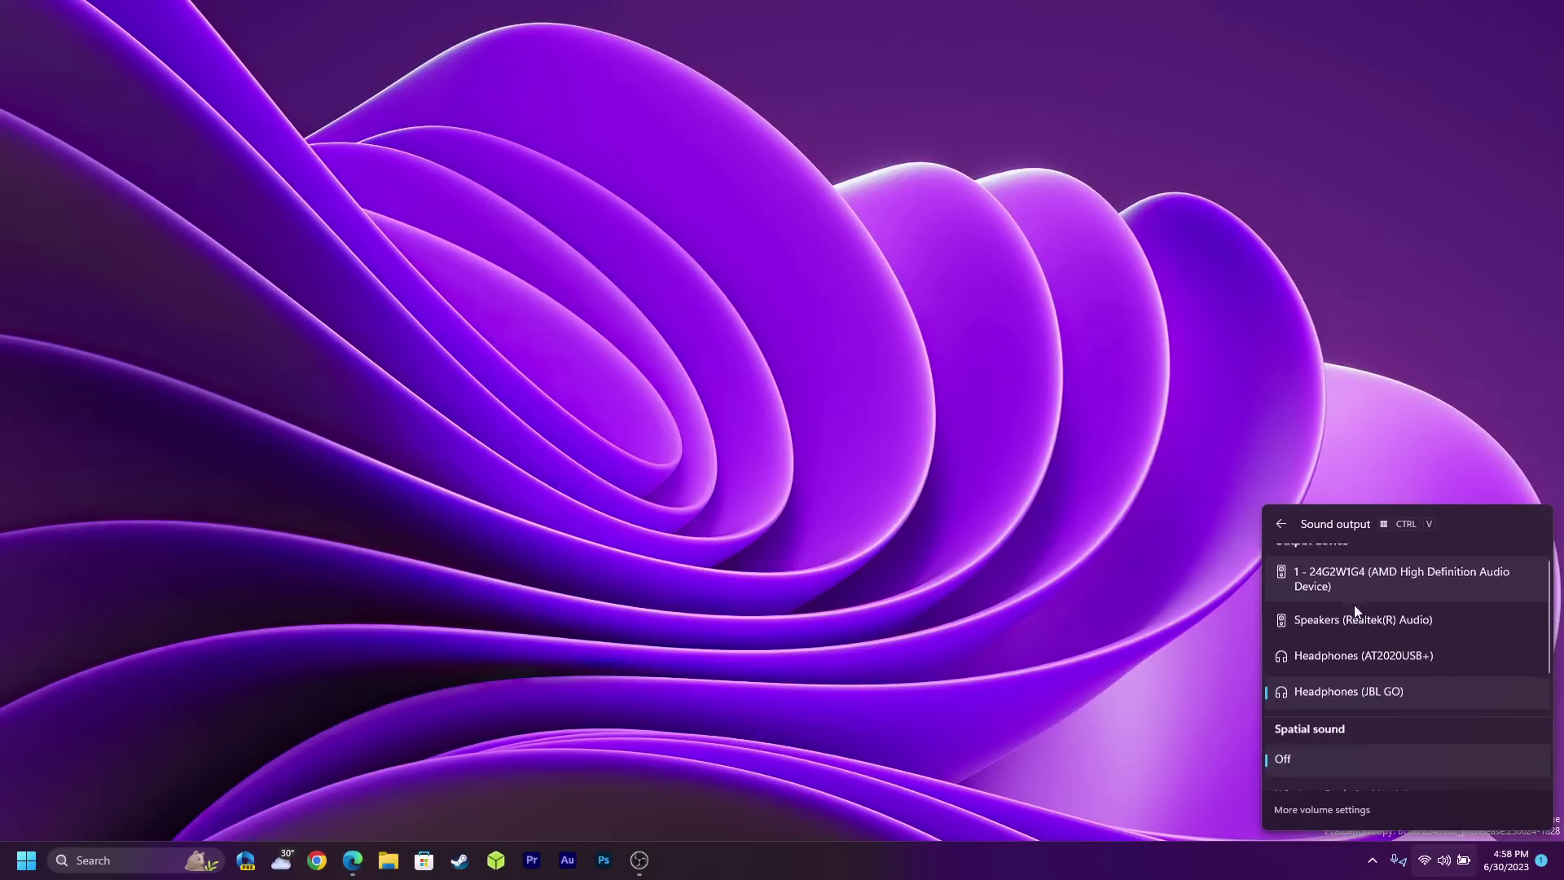
{"action": "scroll", "coordinate": [1353, 619], "scroll_direction": "down", "scroll_amount": 3}
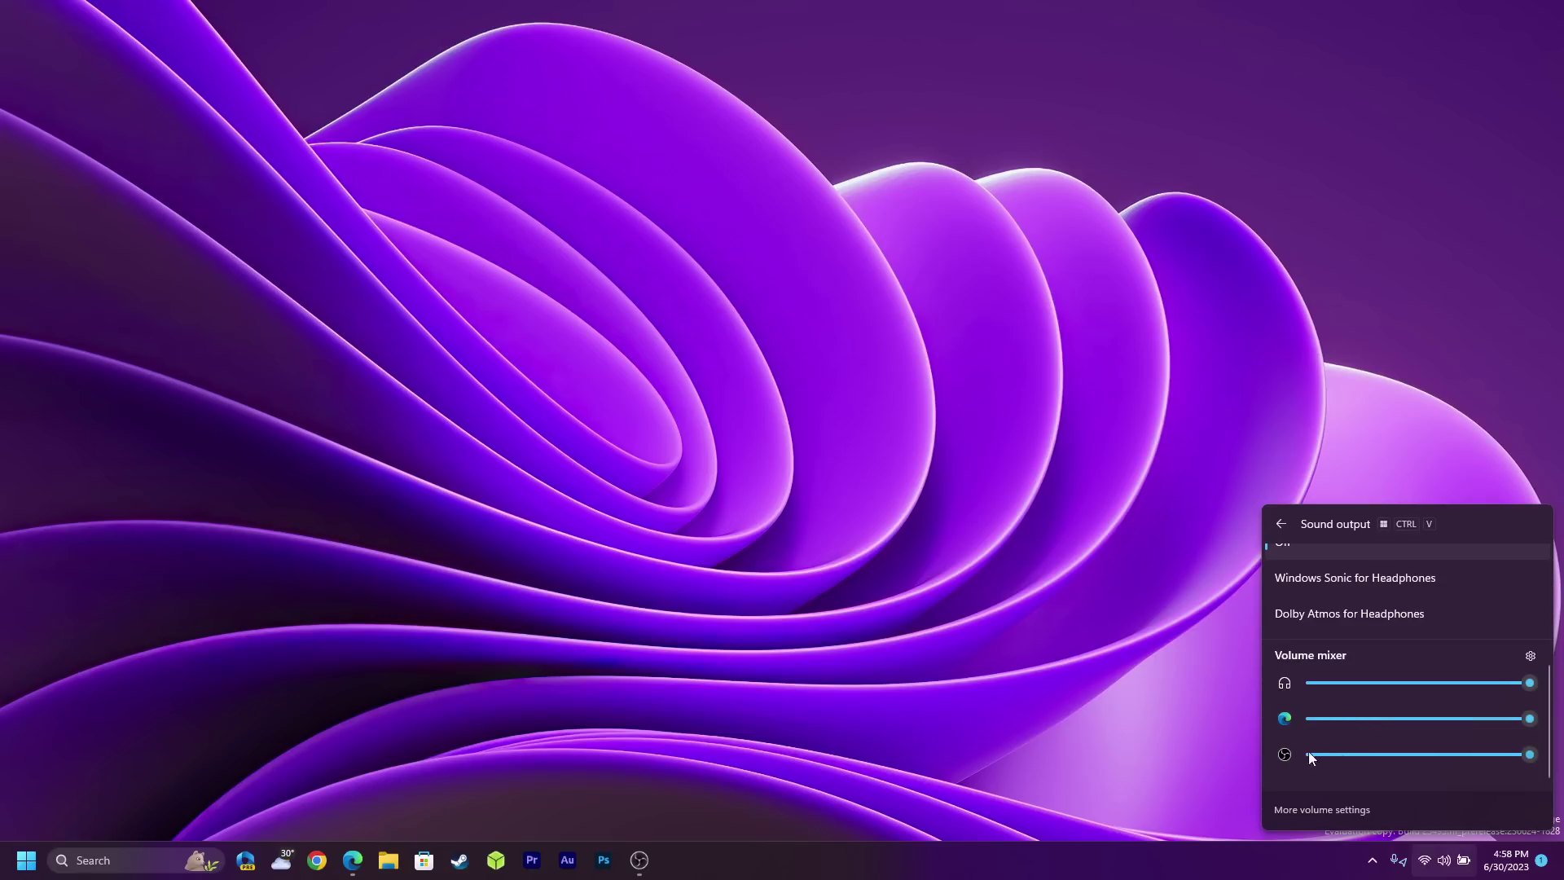
{"action": "scroll", "coordinate": [1332, 744], "scroll_direction": "up", "scroll_amount": 2}
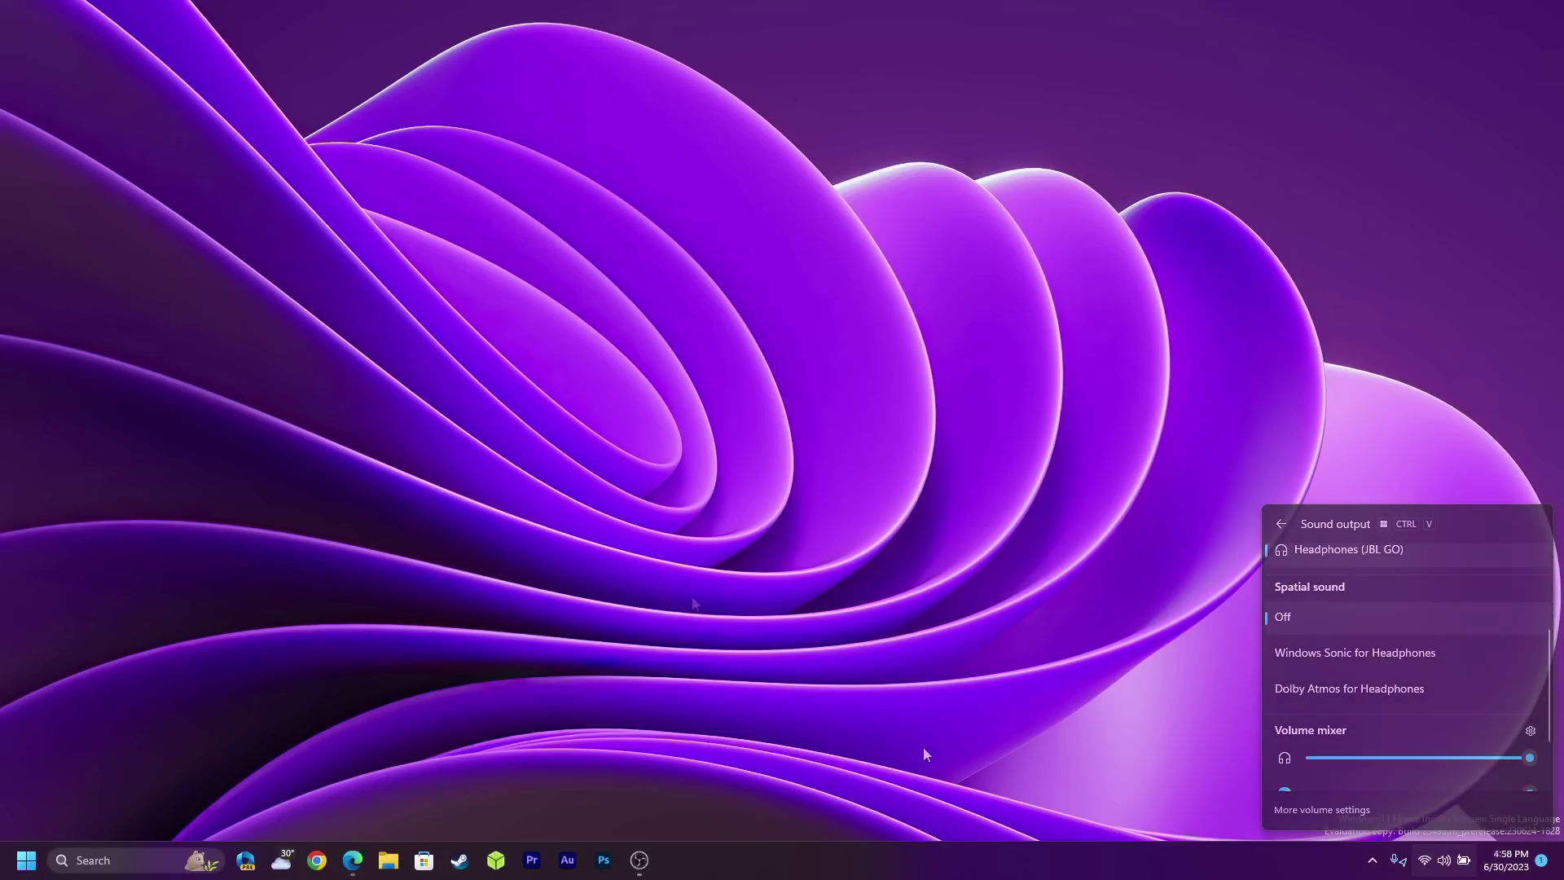